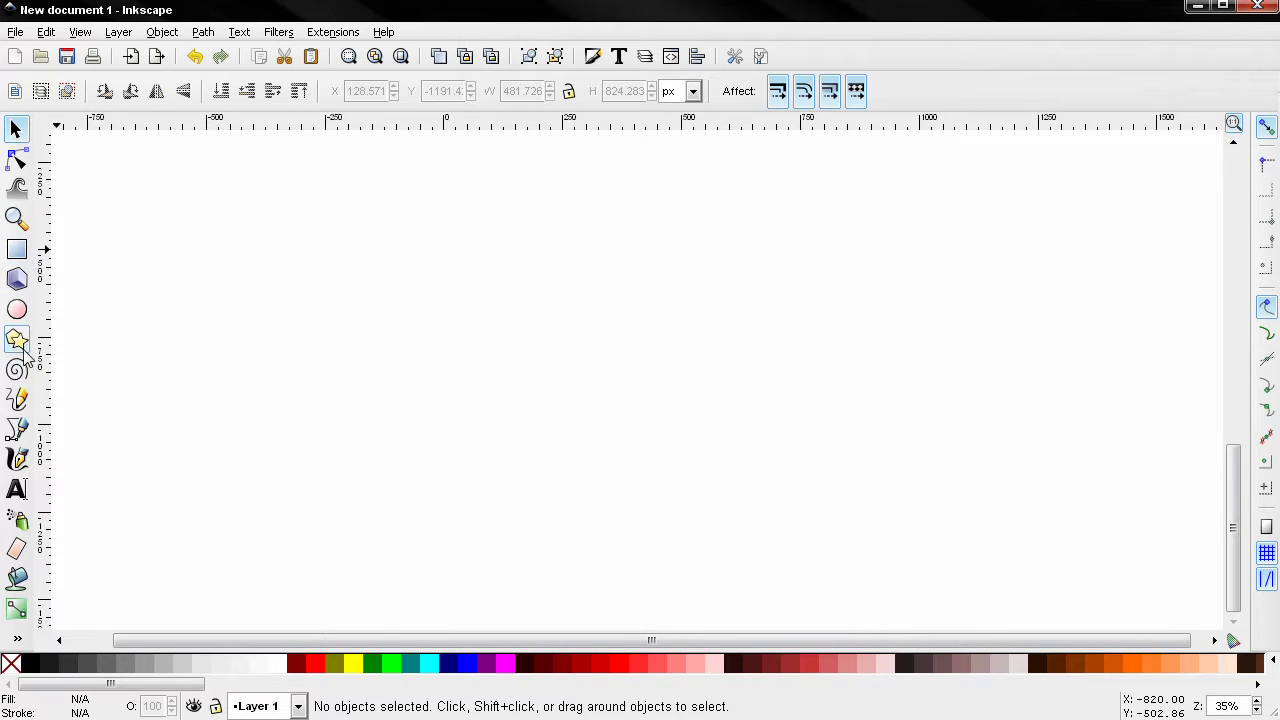
Draw a closed right-triangle path: vertical left side, horizontal top edge, diagonal back to start.
left_click(17, 430)
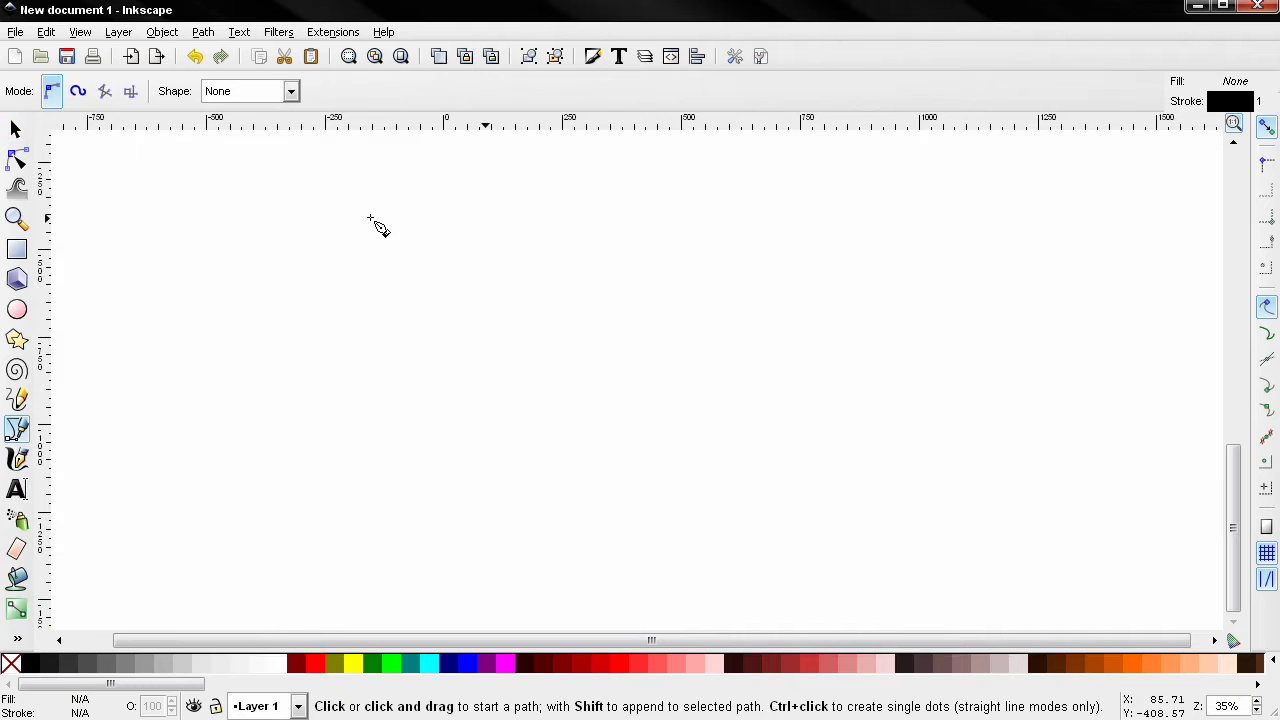
left_click(451, 465)
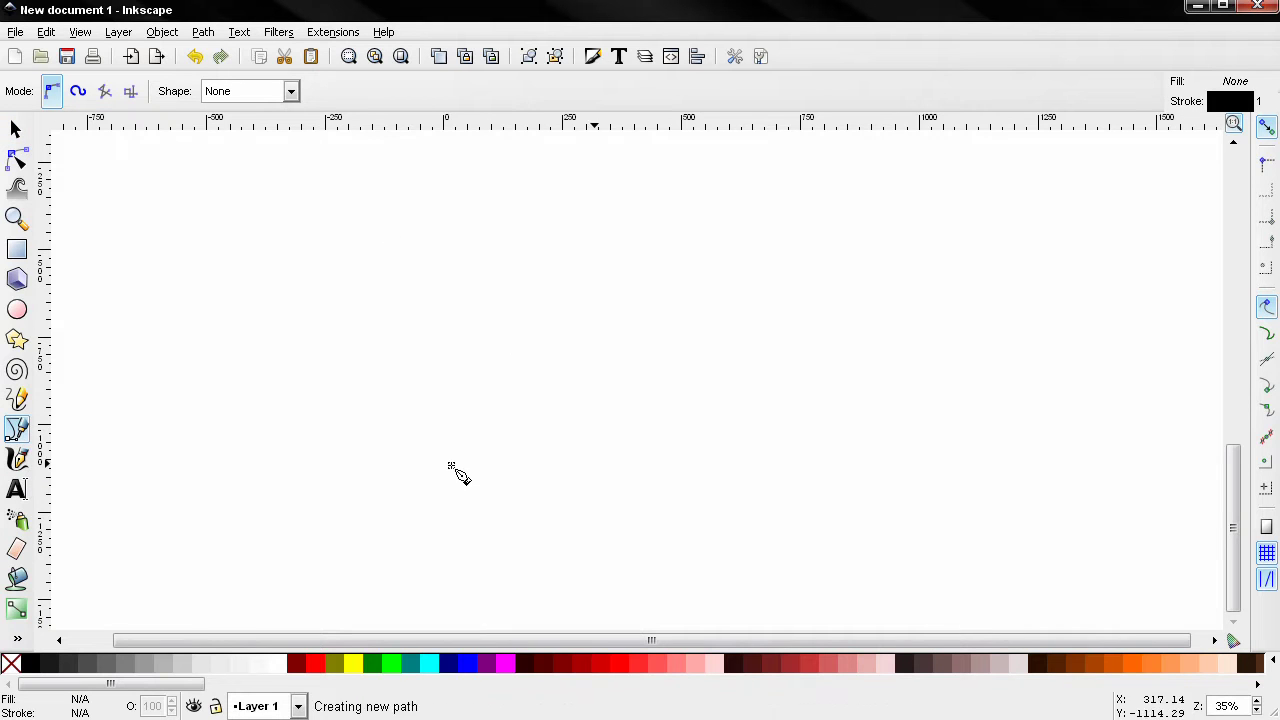
left_click(451, 212)
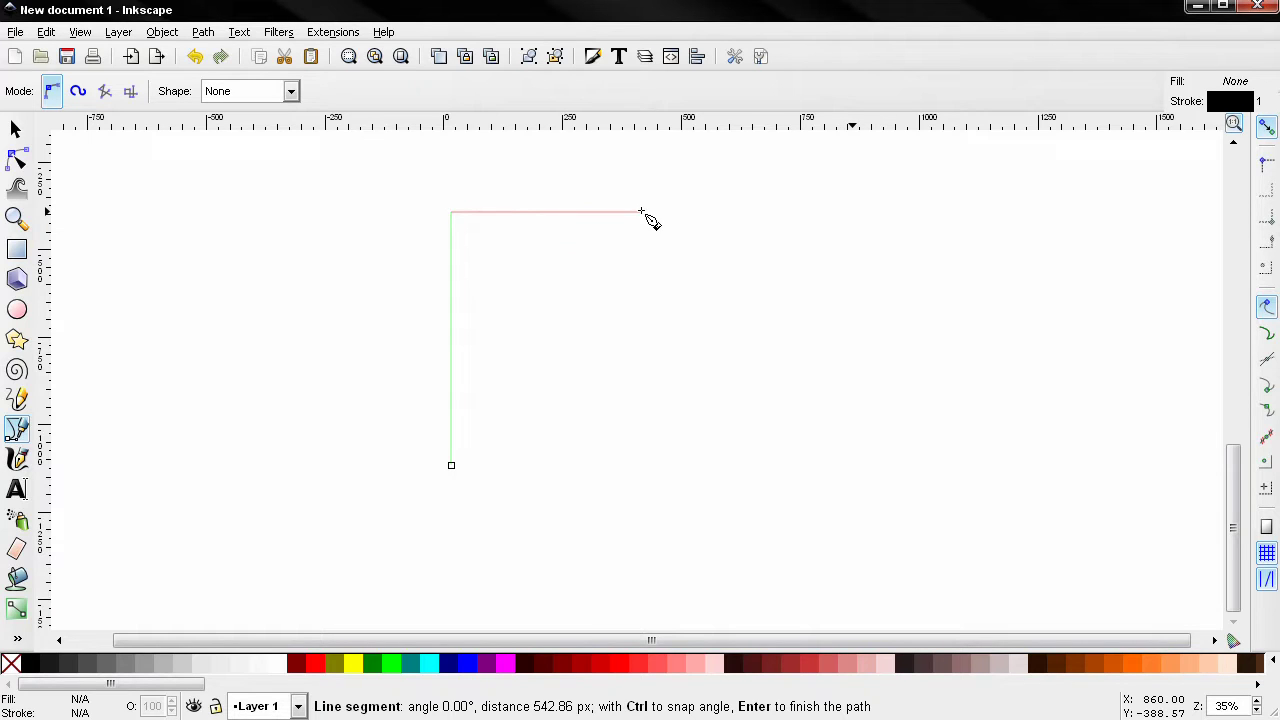
left_click(641, 212)
left_click(451, 465)
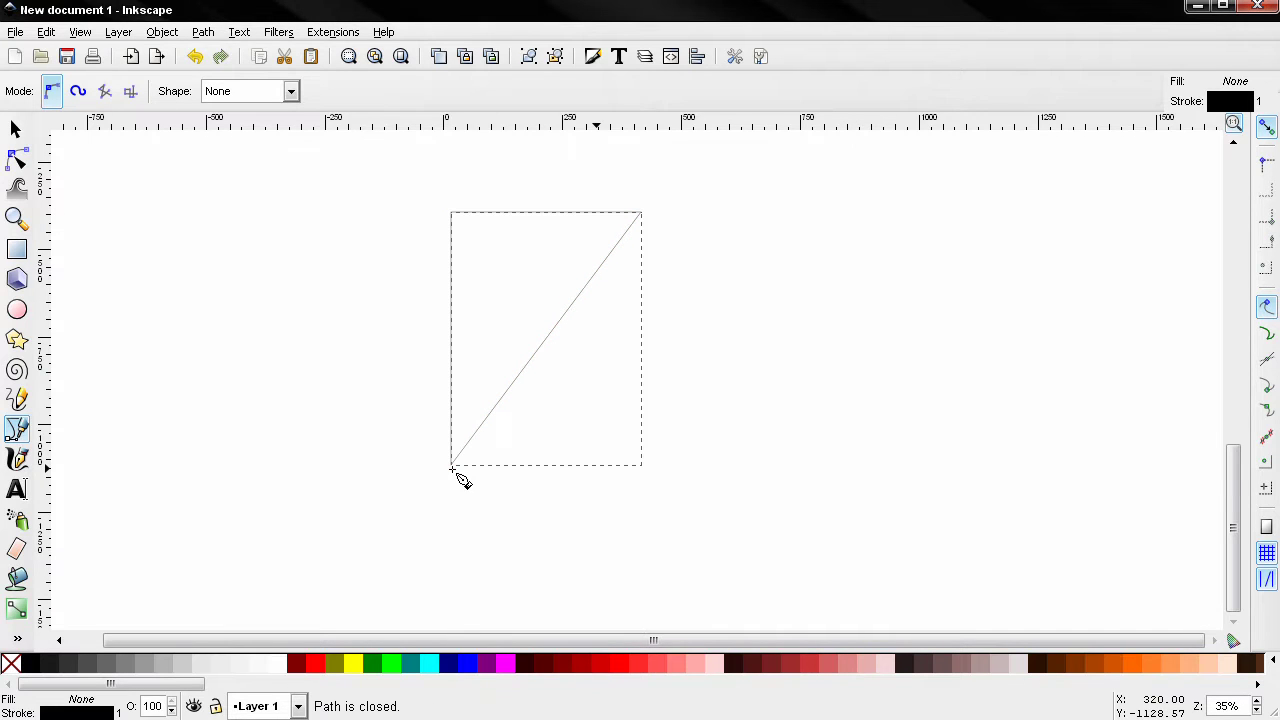
Bend the top and diagonal edges into curves and make the top-right node smooth.
key("n")
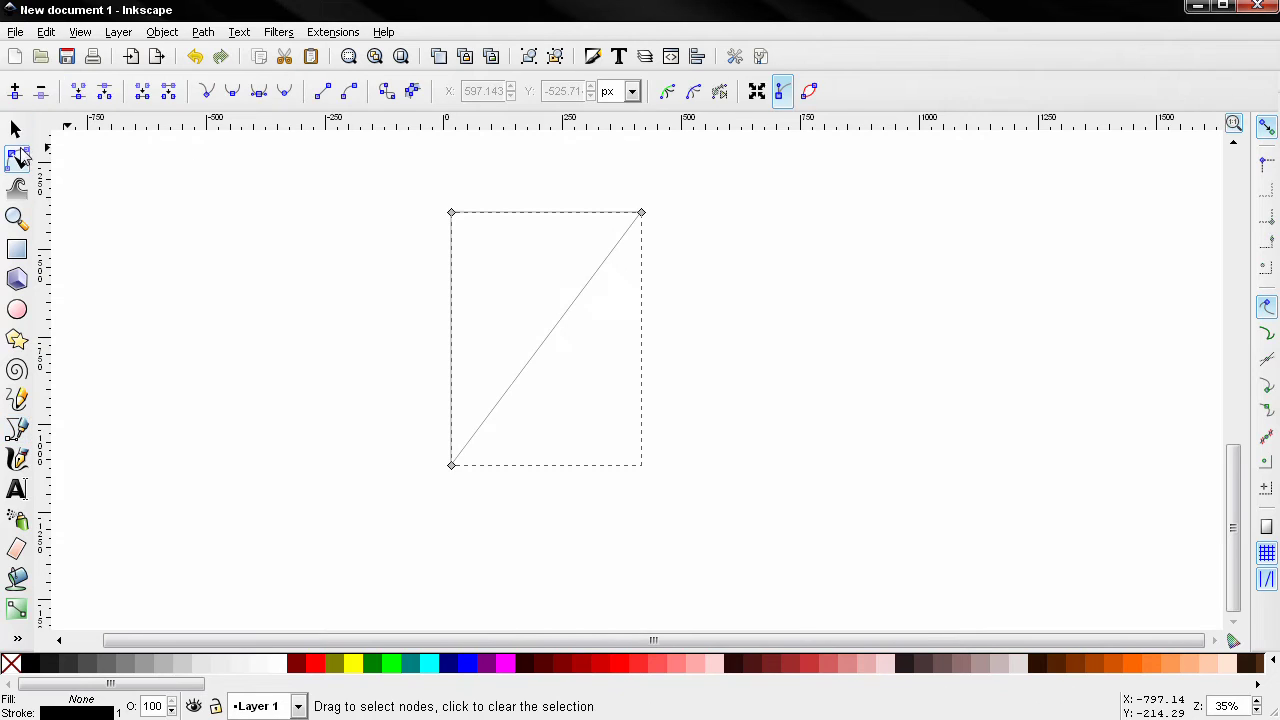
left_click_drag(536, 213, 537, 157)
left_click_drag(565, 322, 591, 349)
left_click(643, 213)
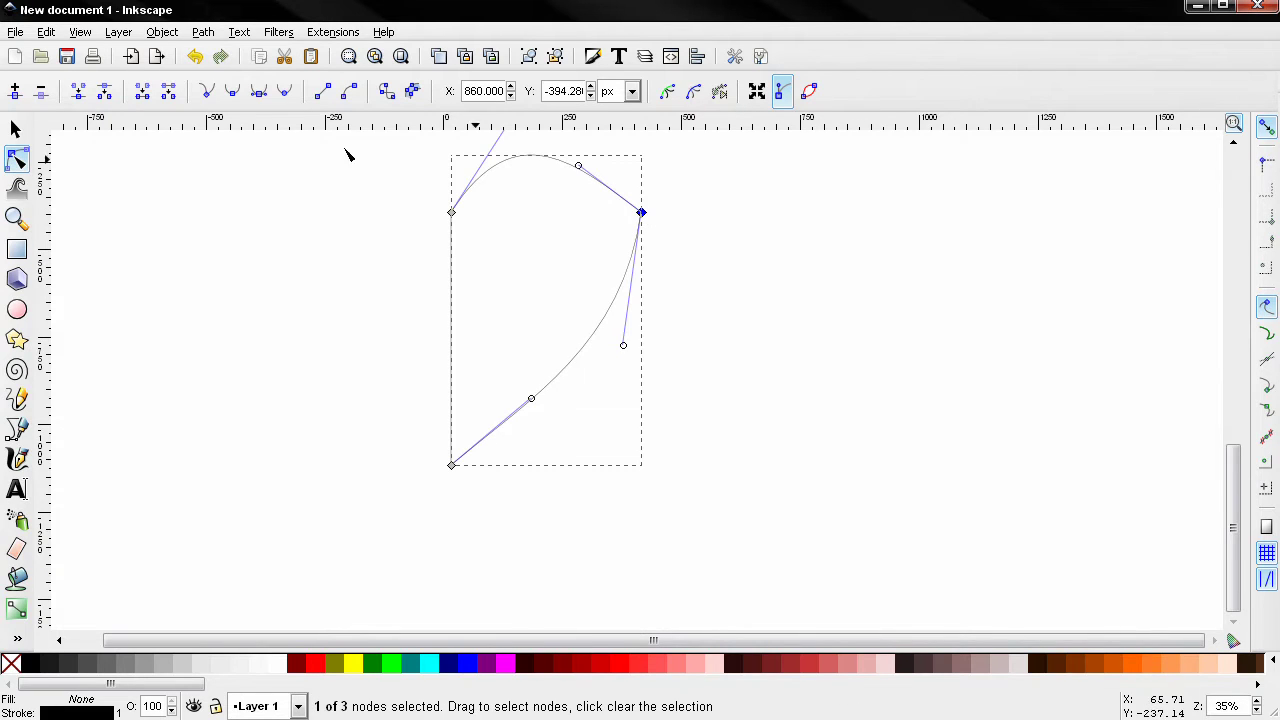
left_click(236, 96)
left_click(382, 316)
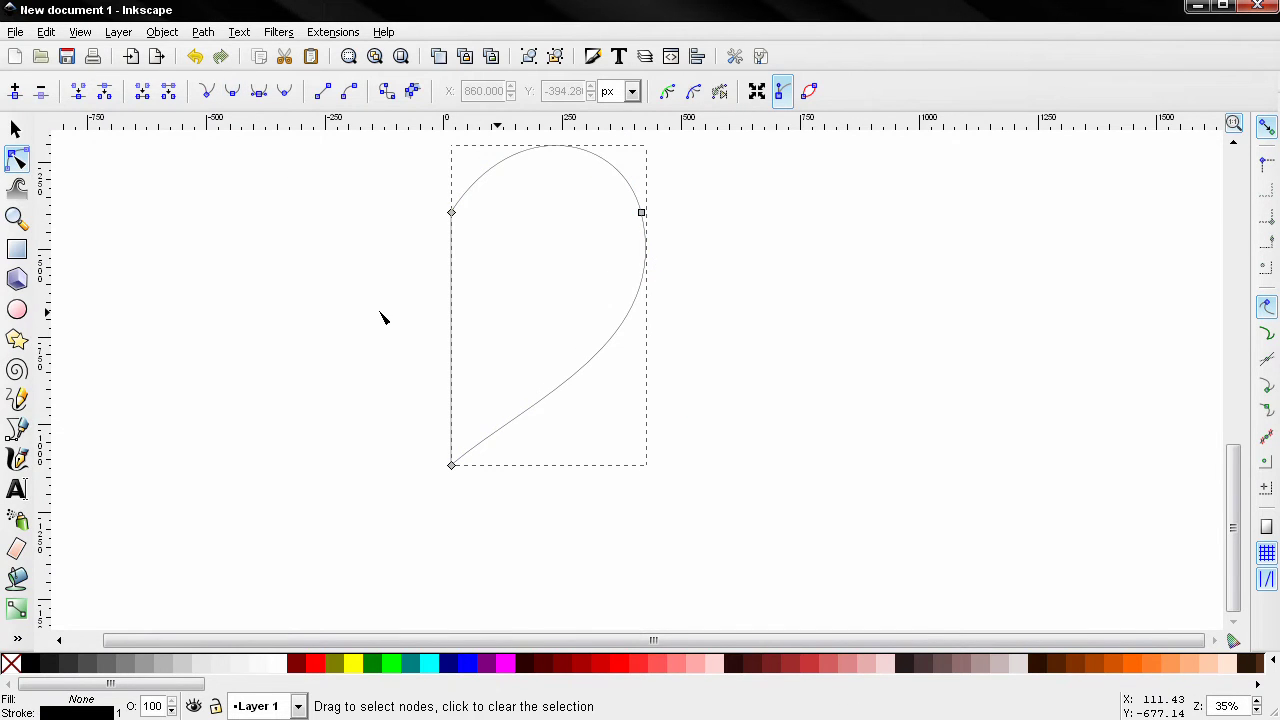
scroll(520, 312, "down", 3)
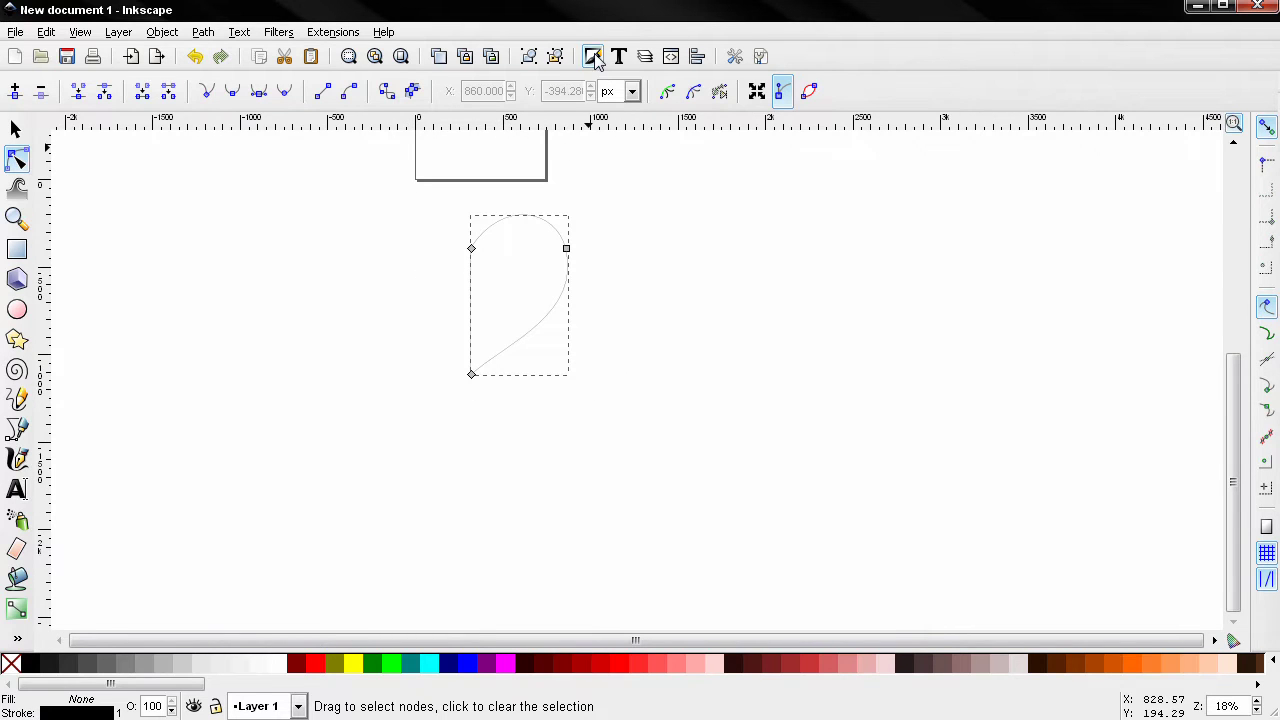
Select the whole half-heart path and move it lower on the canvas.
left_click(593, 57)
left_click(15, 129)
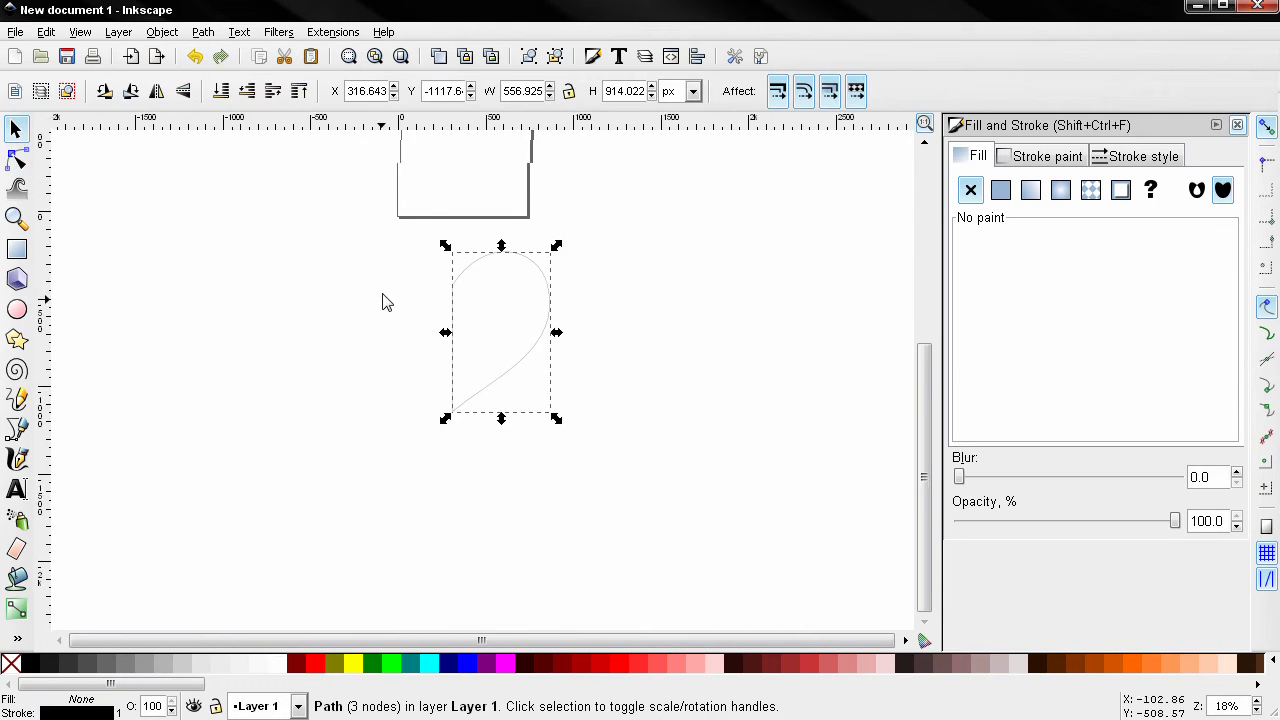
scroll(382, 302, "up", 1)
left_click_drag(605, 375, 622, 430)
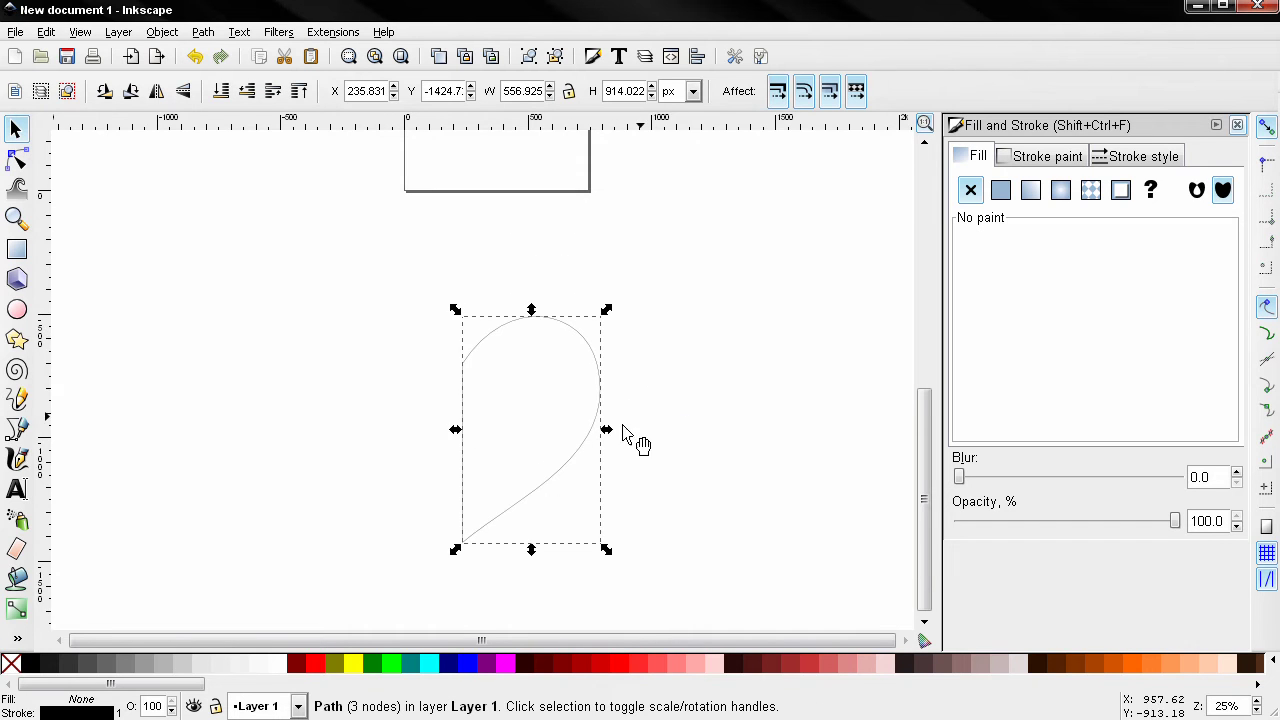
scroll(622, 430, "down", 2)
Remove the half-heart's stroke and give it a flat dark red fill (d4111fff).
left_click(1040, 156)
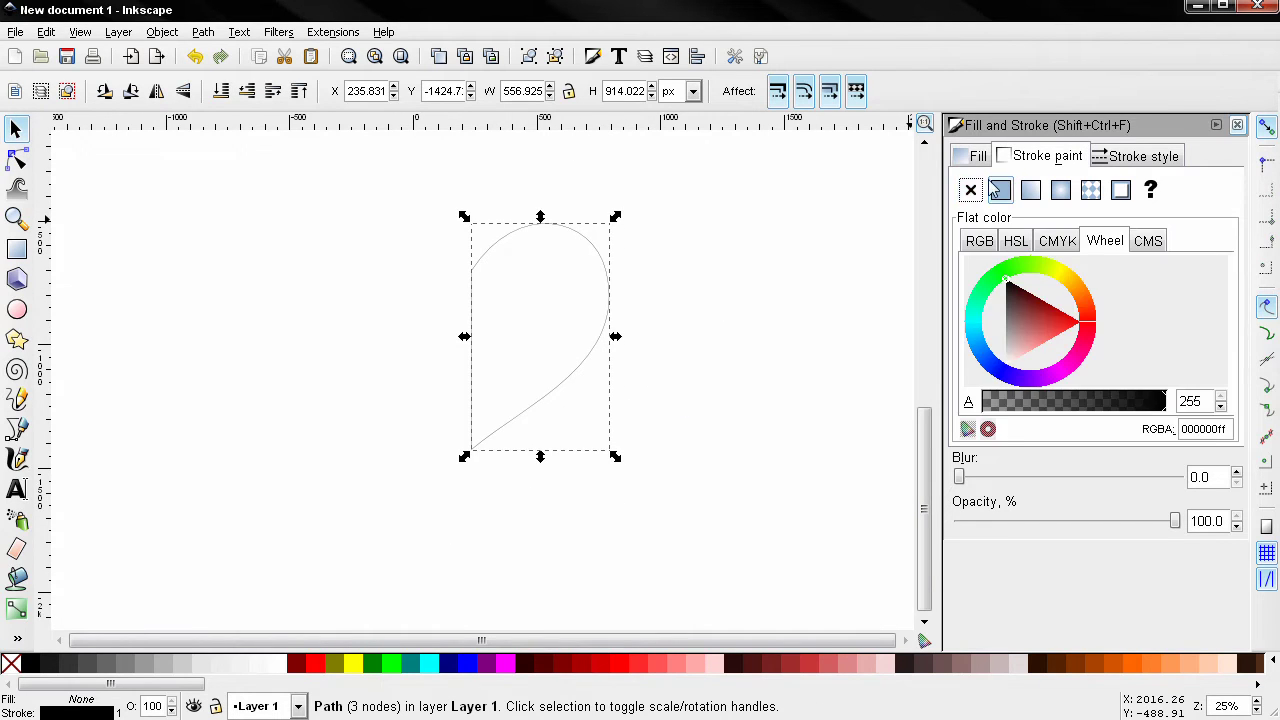
left_click(970, 190)
left_click(975, 156)
left_click(1000, 190)
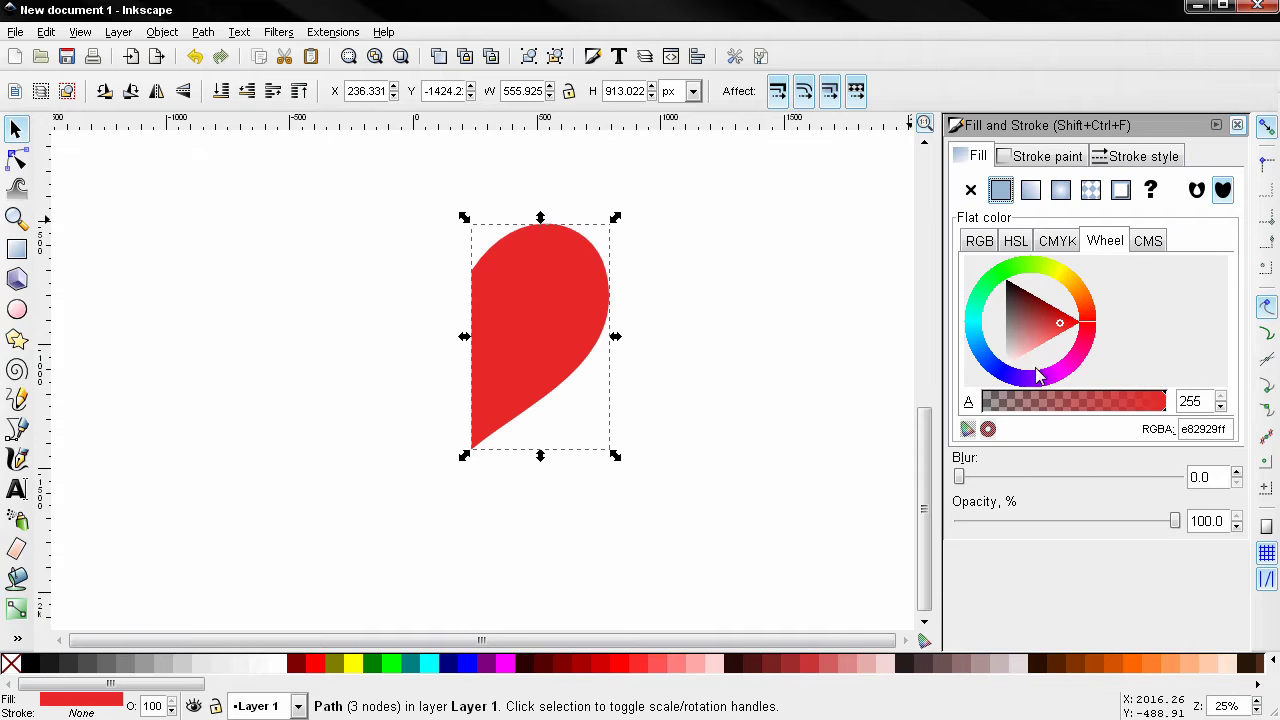
left_click_drag(1062, 330, 1061, 327)
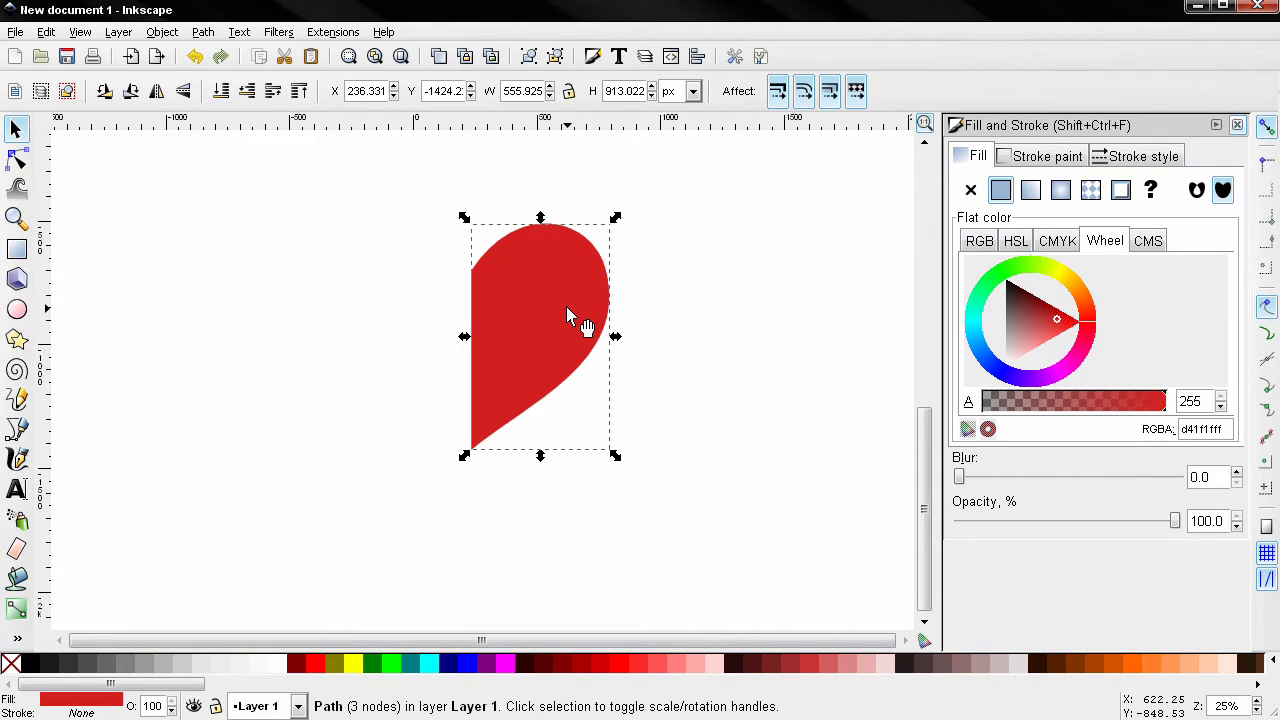
Flip a copy of the half-heart horizontally and align it flush against the original's left edge.
left_click(157, 91)
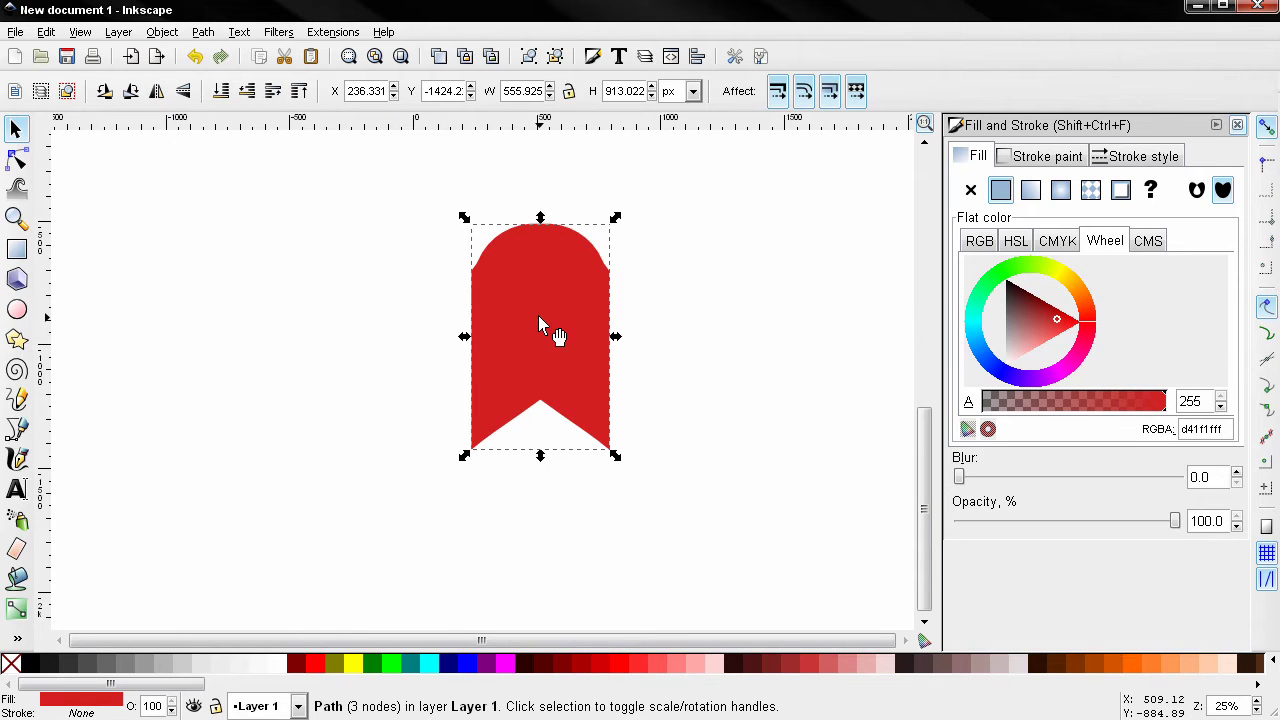
left_click_drag(538, 316, 400, 326)
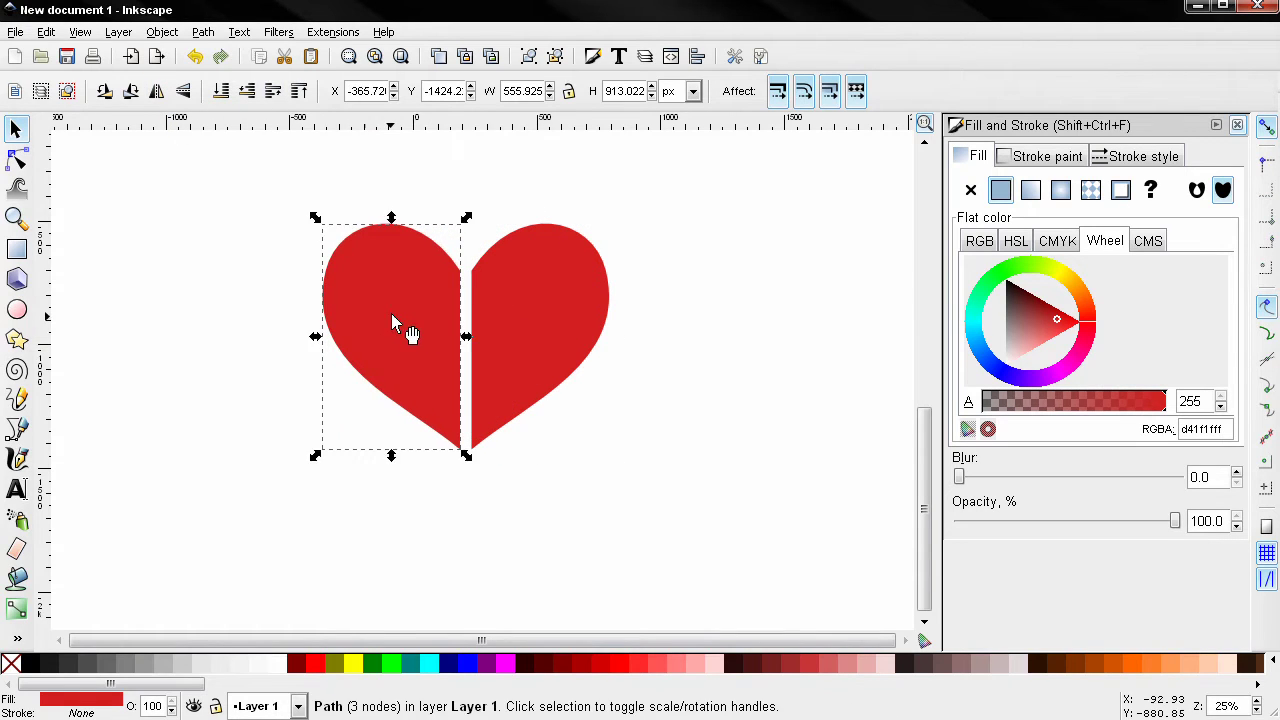
left_click(548, 318, "shift")
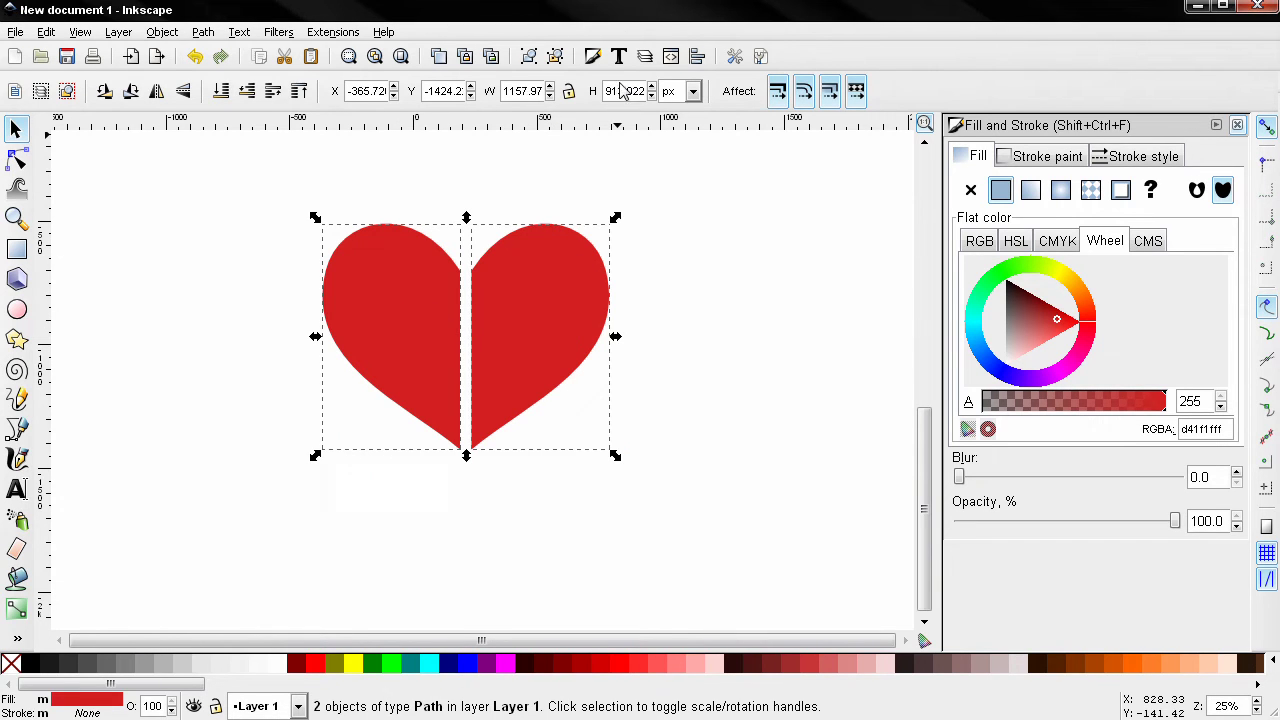
key("ctrl+shift+a")
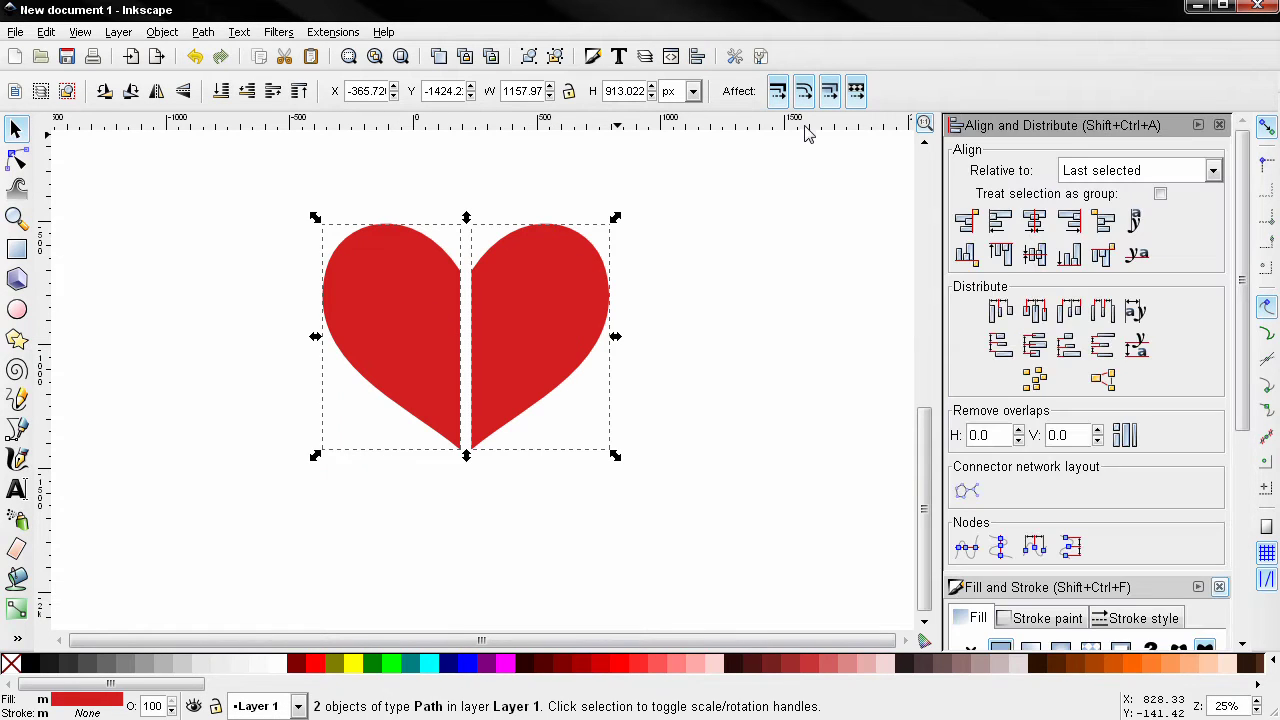
left_click(976, 228)
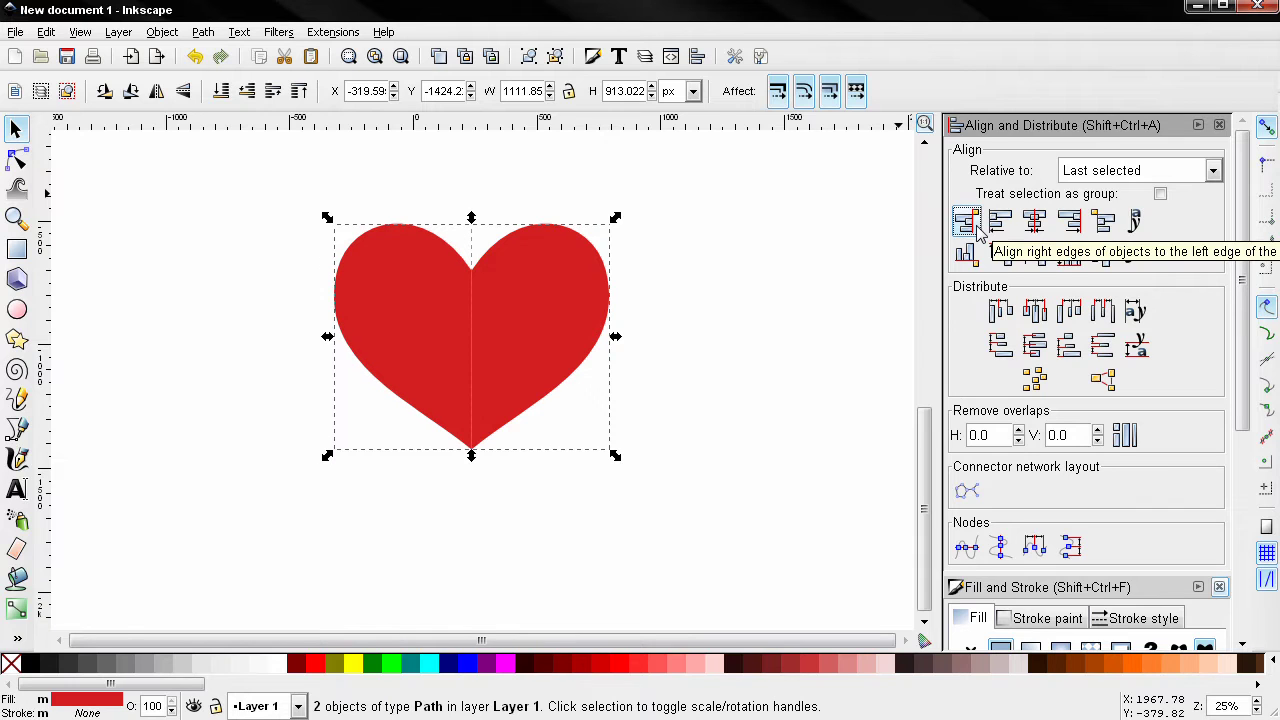
Union the two halves into one heart path and adjust its fill to d61717ff.
left_click(202, 33)
left_click(229, 136)
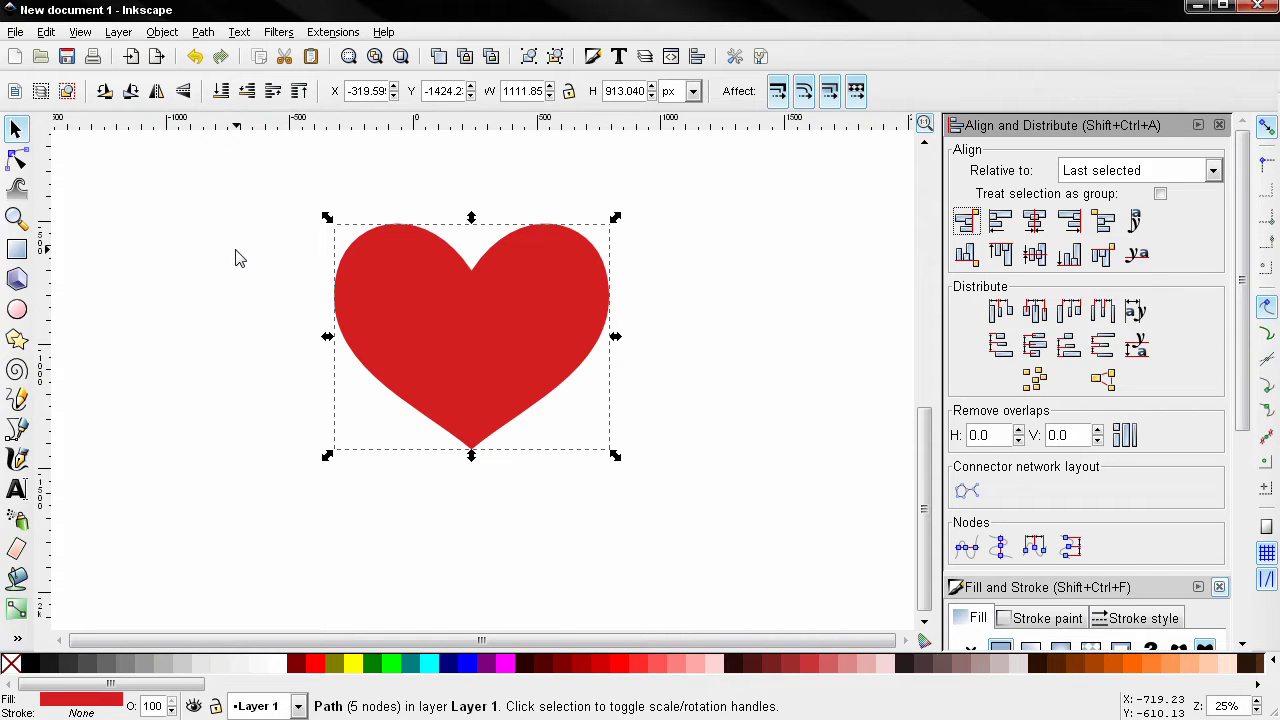
left_click(1219, 125)
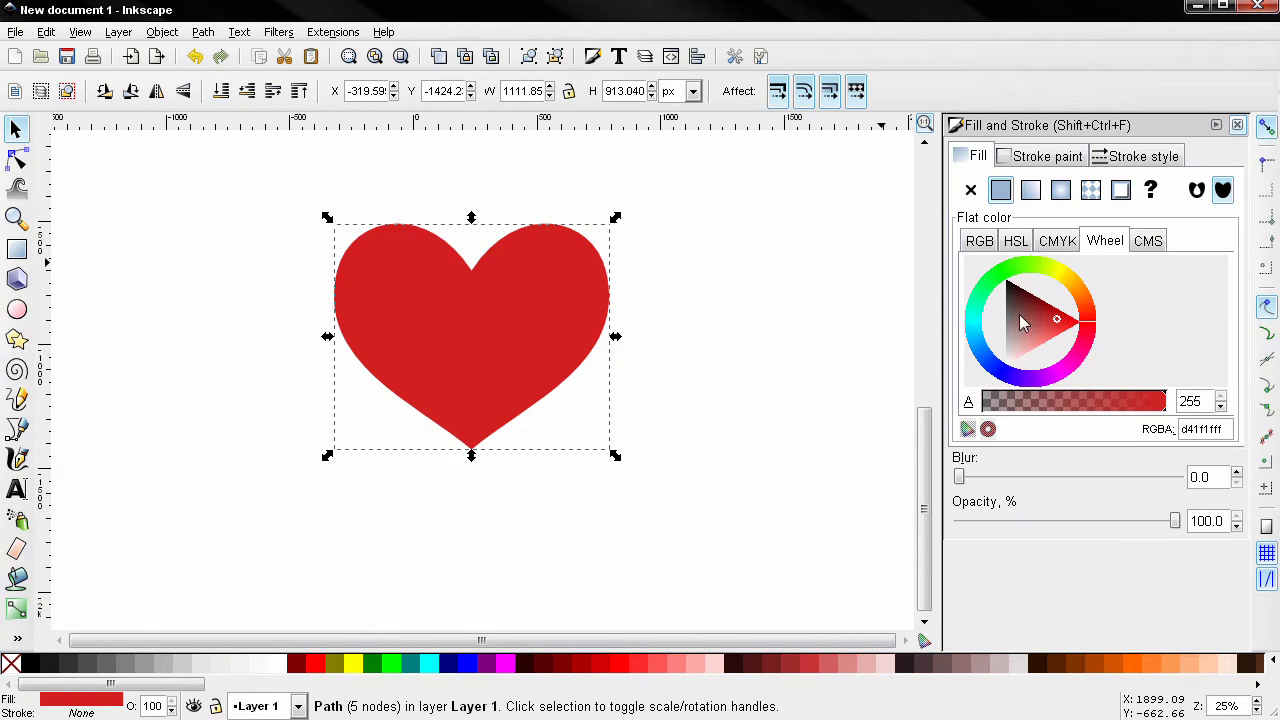
left_click_drag(1060, 322, 1055, 318)
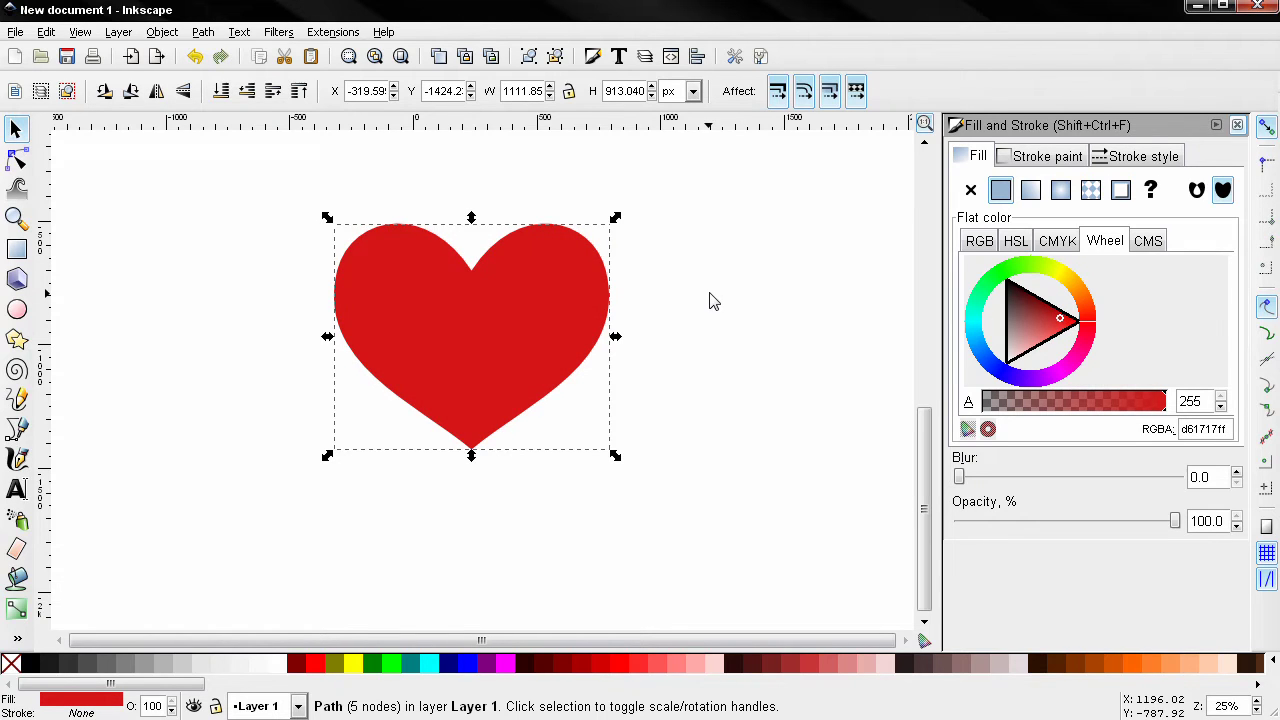
left_click_drag(757, 358, 646, 334)
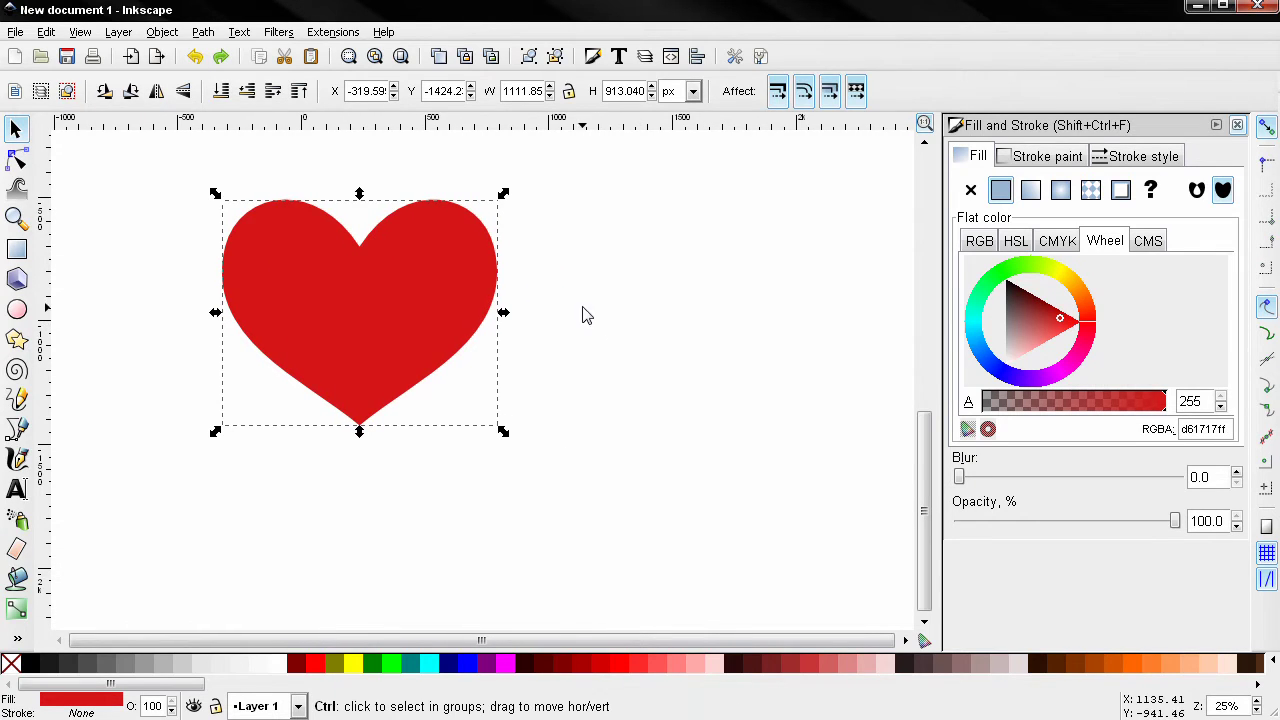
Duplicate the heart, place the copy to the right, and rotate it about 40 degrees.
key("ctrl+d")
left_click_drag(437, 300, 733, 317)
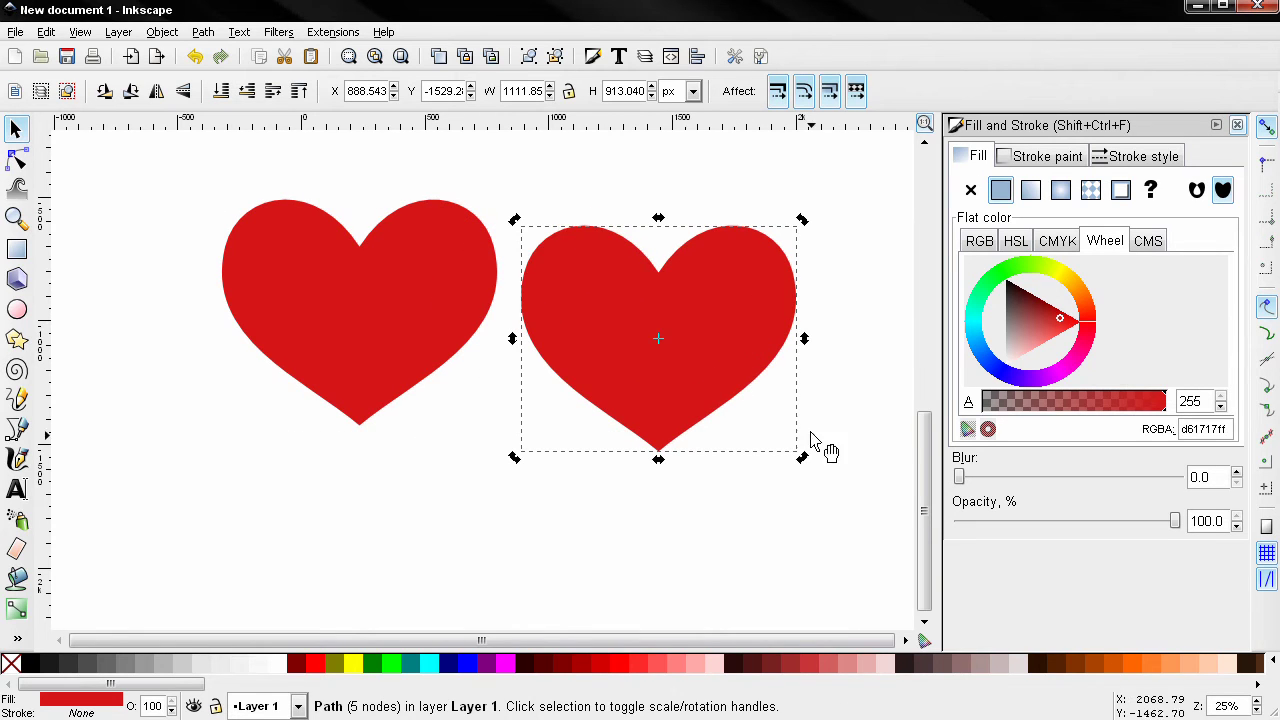
left_click_drag(805, 223, 777, 348)
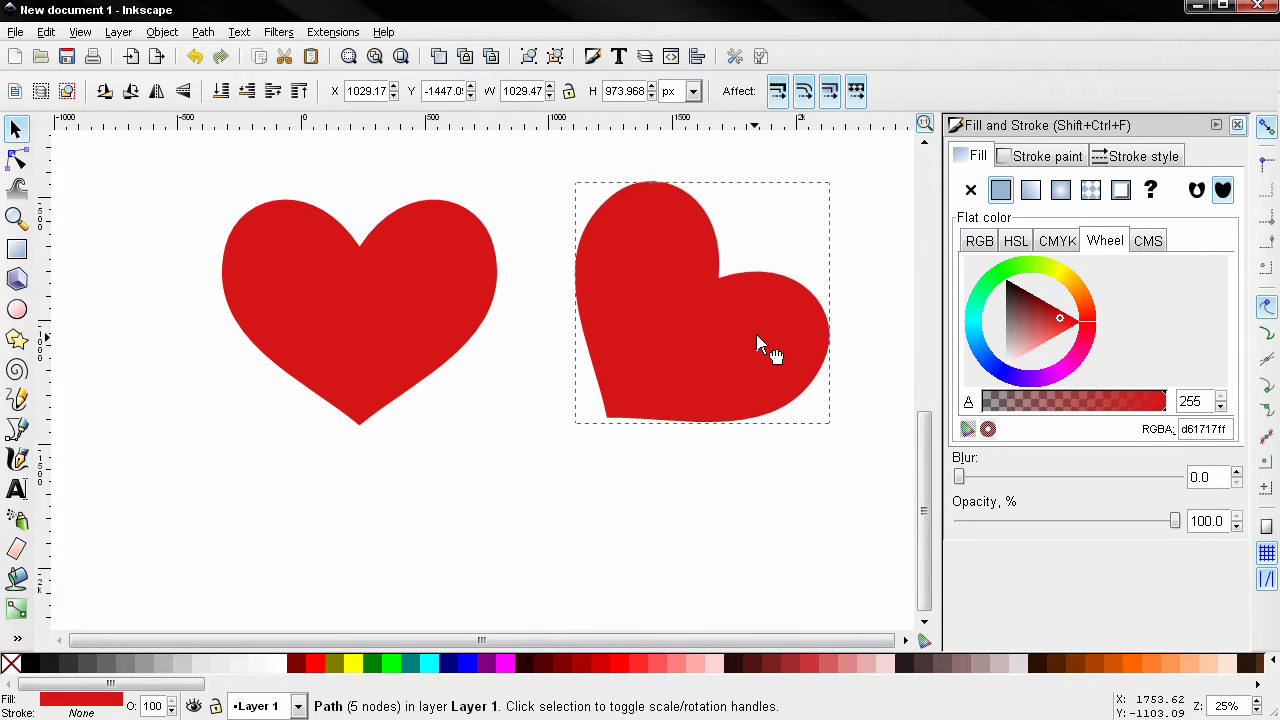
left_click(777, 348)
Apply the Ridges > Metallized ridge filter to the rotated copy, then select the solid heart.
left_click(279, 33)
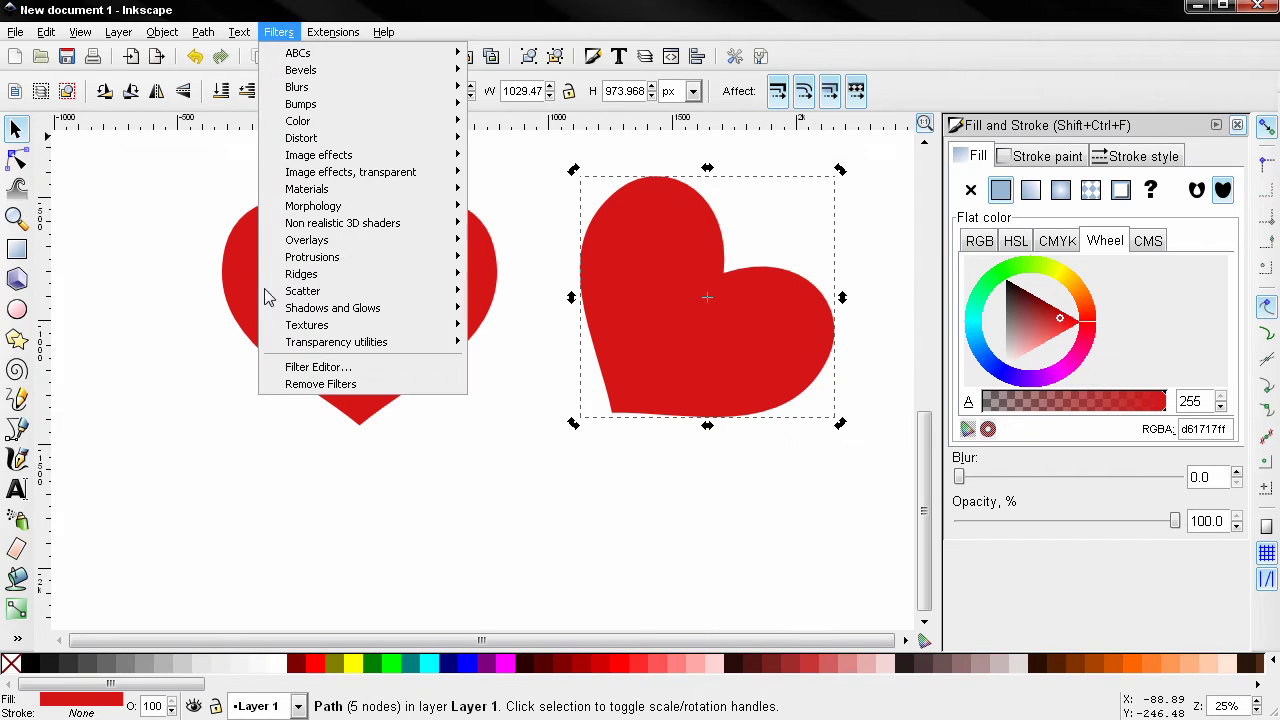
mouse_move(340, 276)
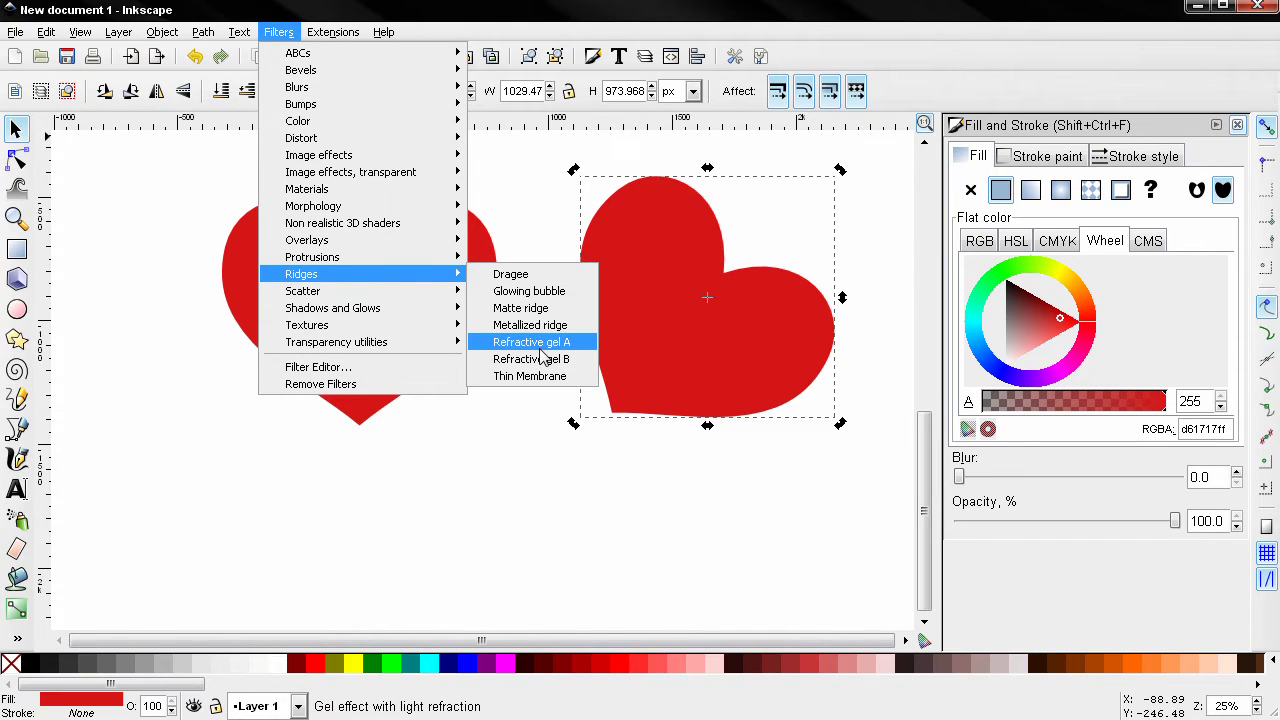
left_click(540, 329)
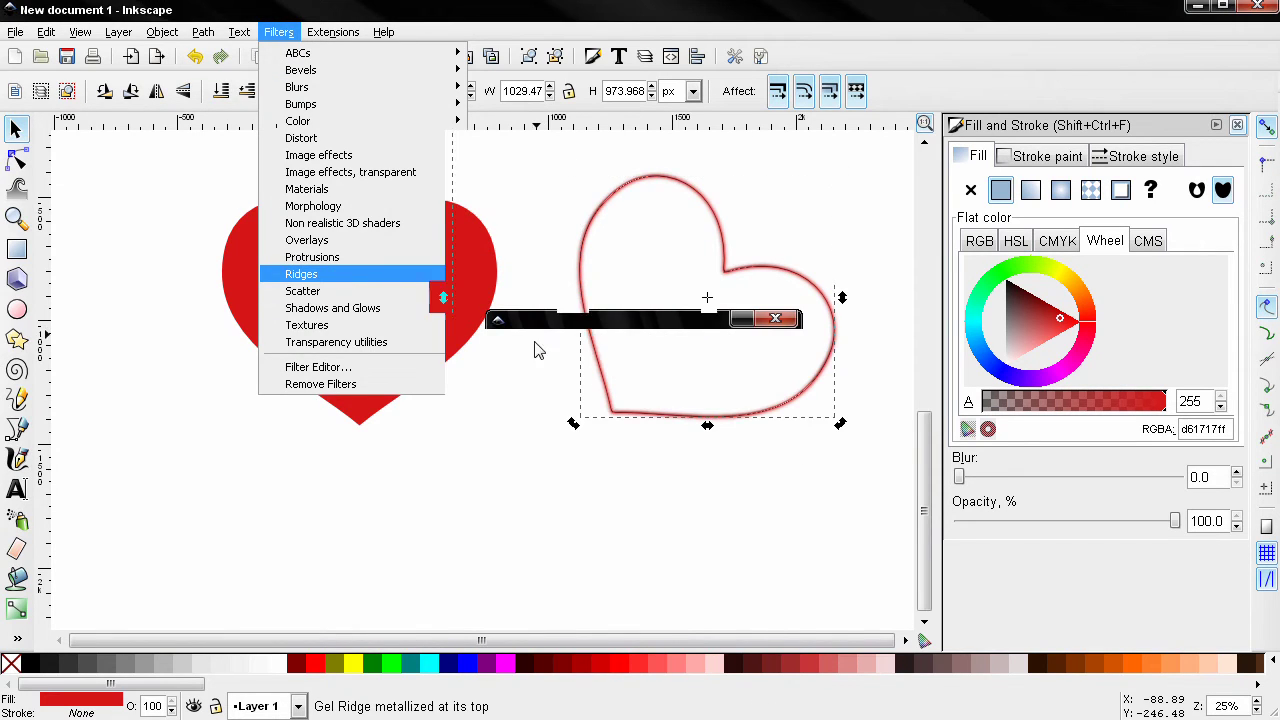
left_click(520, 434)
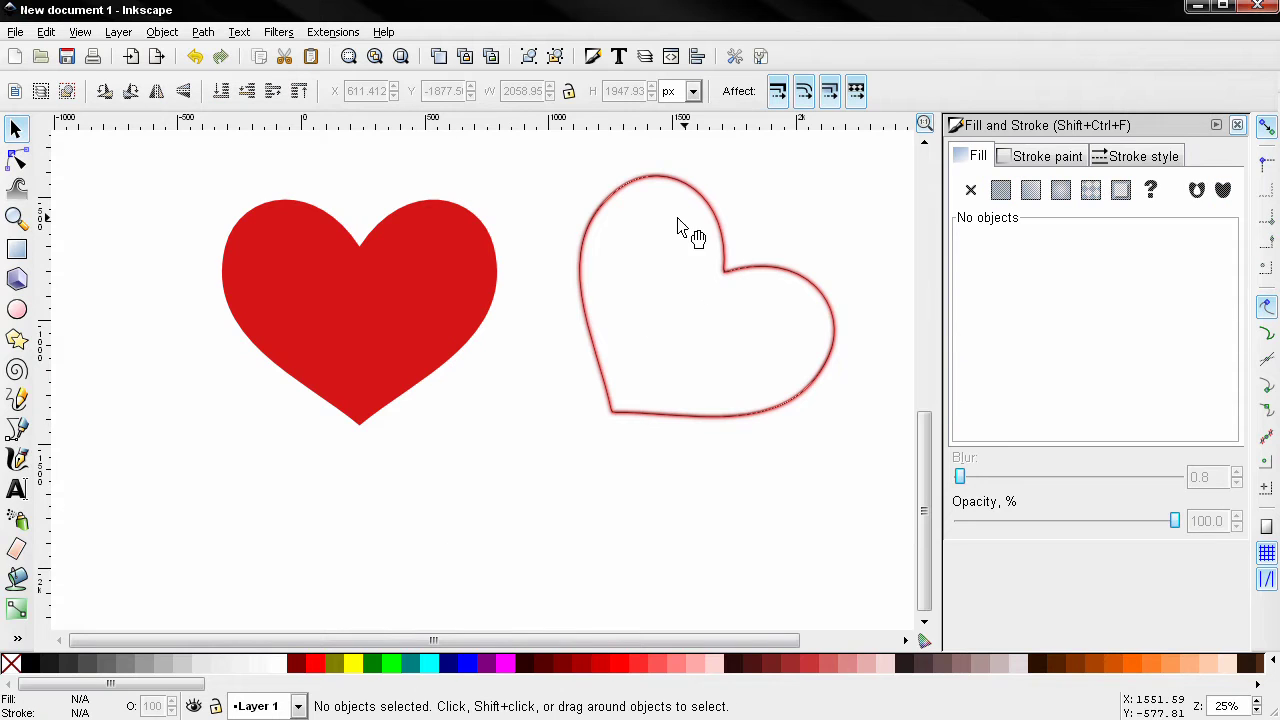
key("Tab")
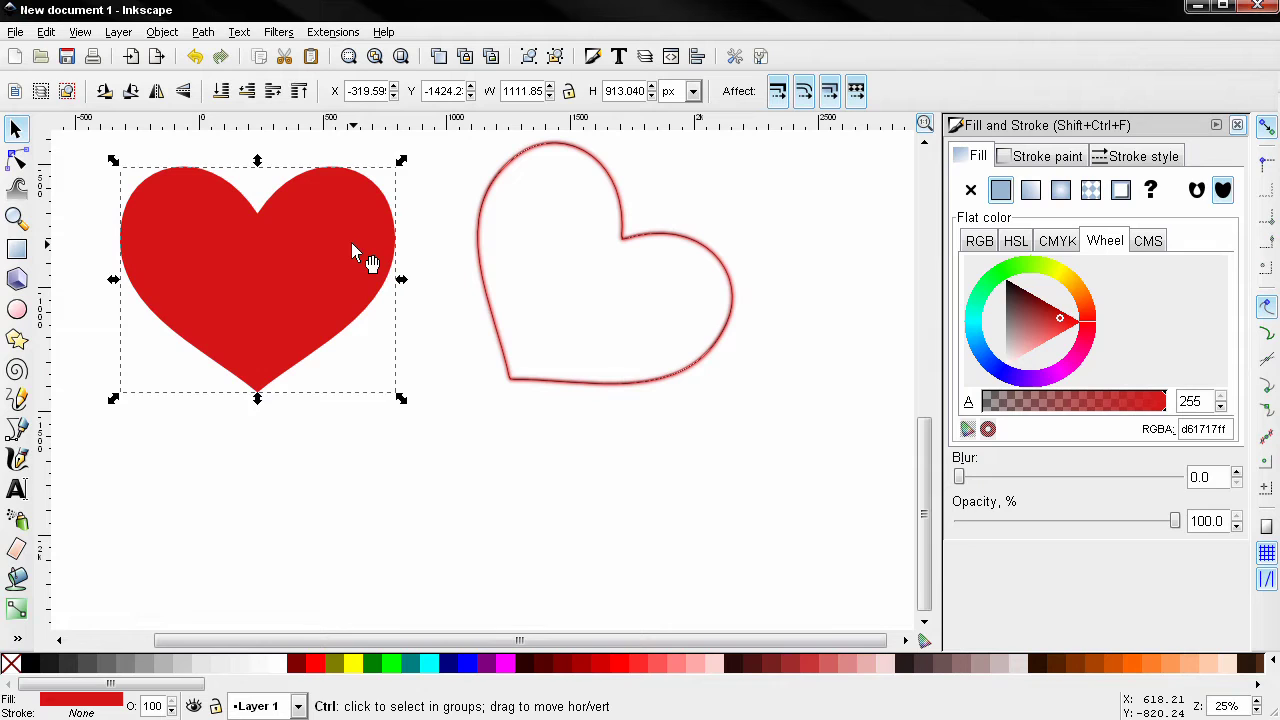
Duplicate the solid heart, apply the Scatter > Leaves filter, and position the copy overlapping the original.
key("ctrl+d")
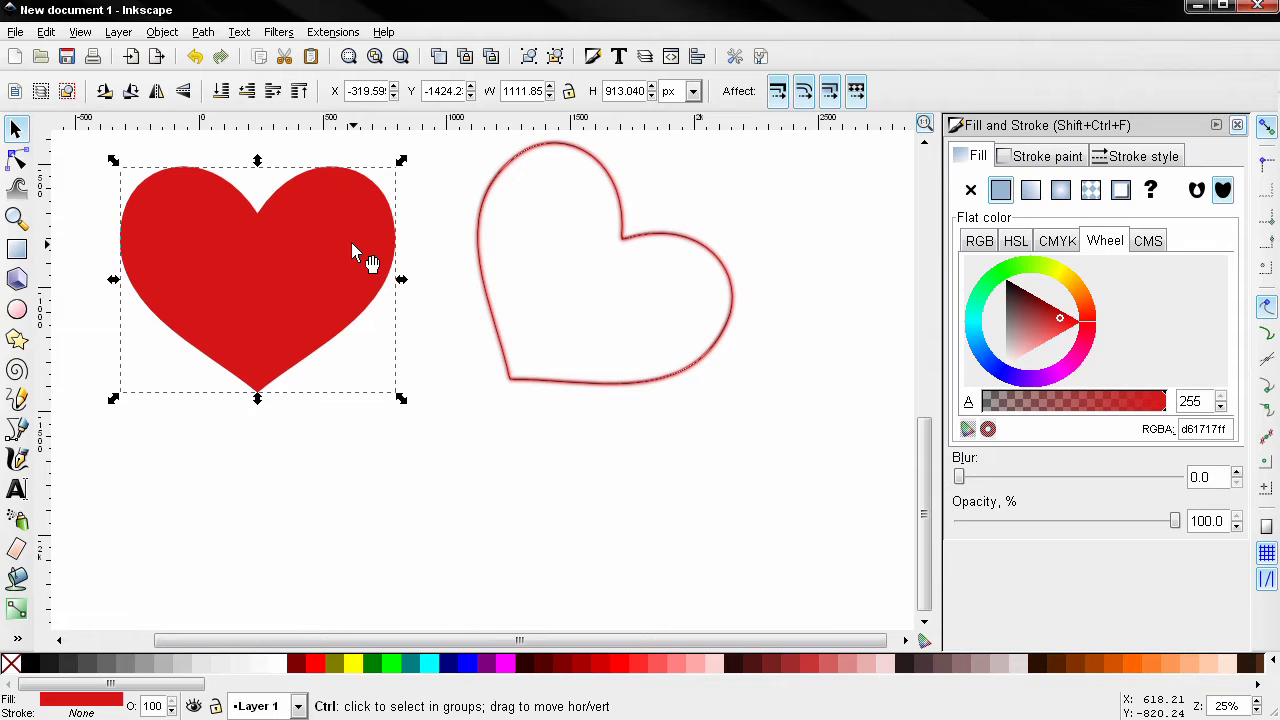
left_click(270, 34)
mouse_move(350, 300)
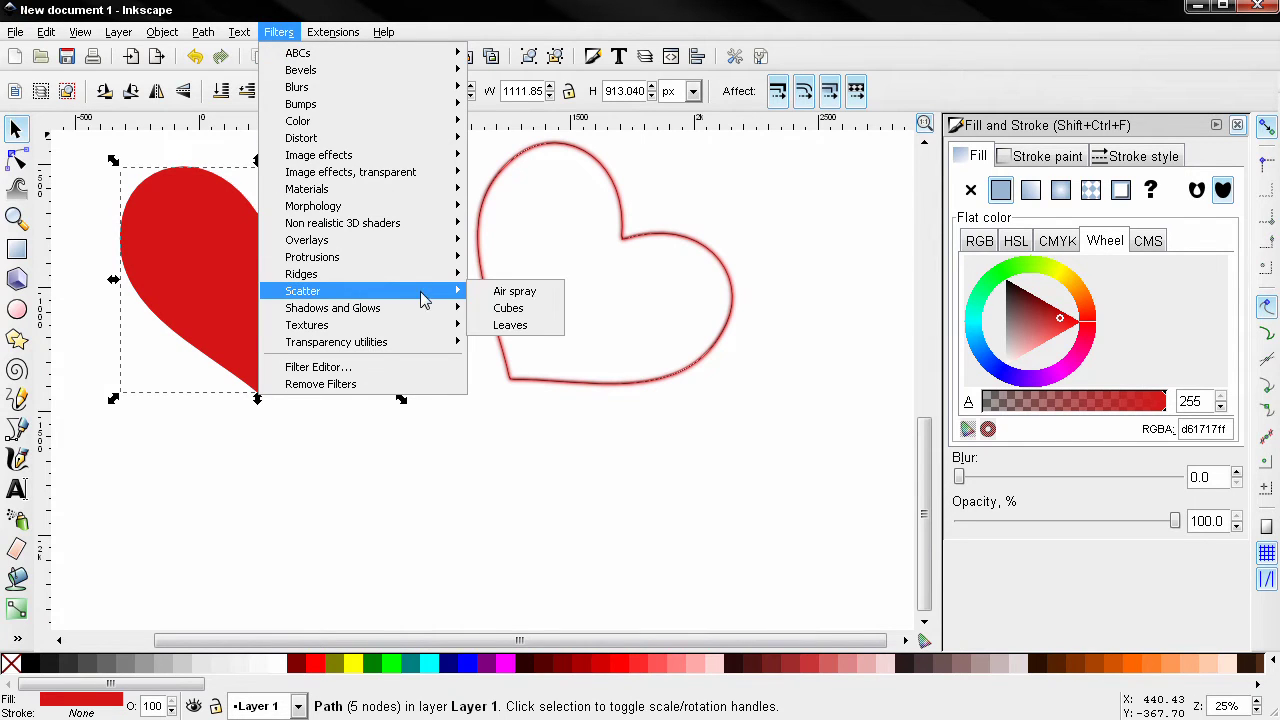
left_click(507, 326)
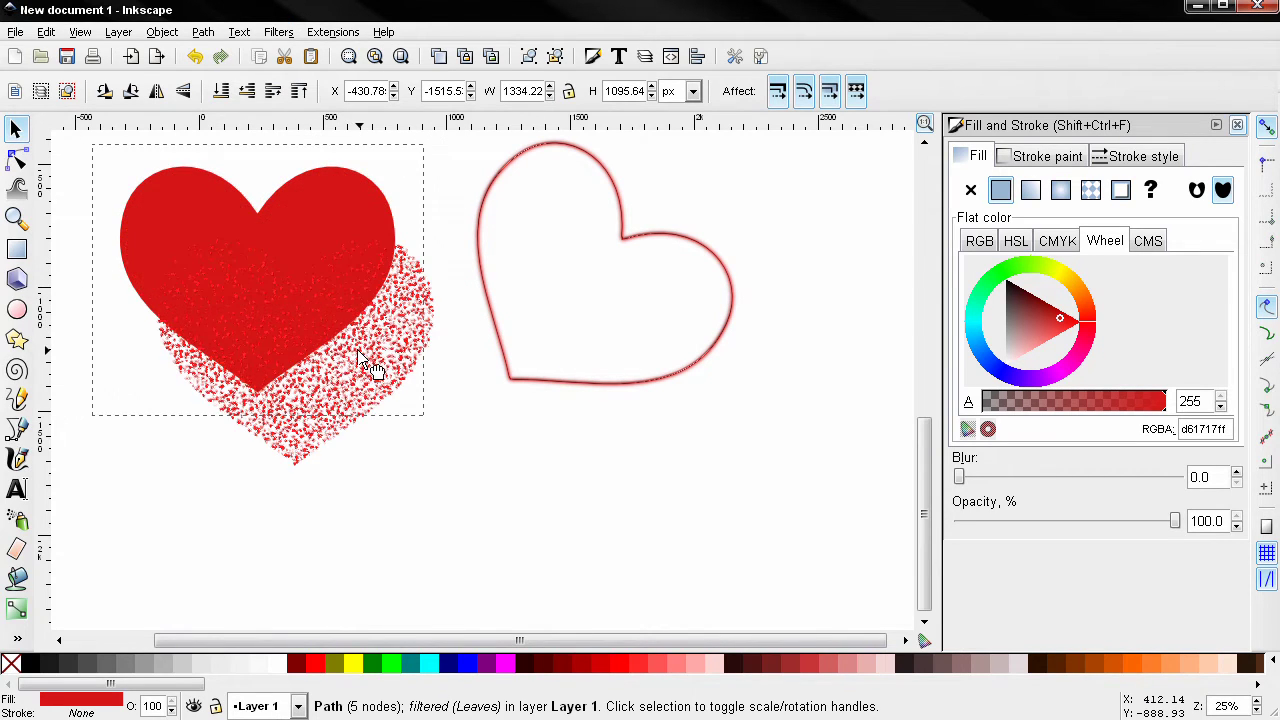
key("ctrl+z")
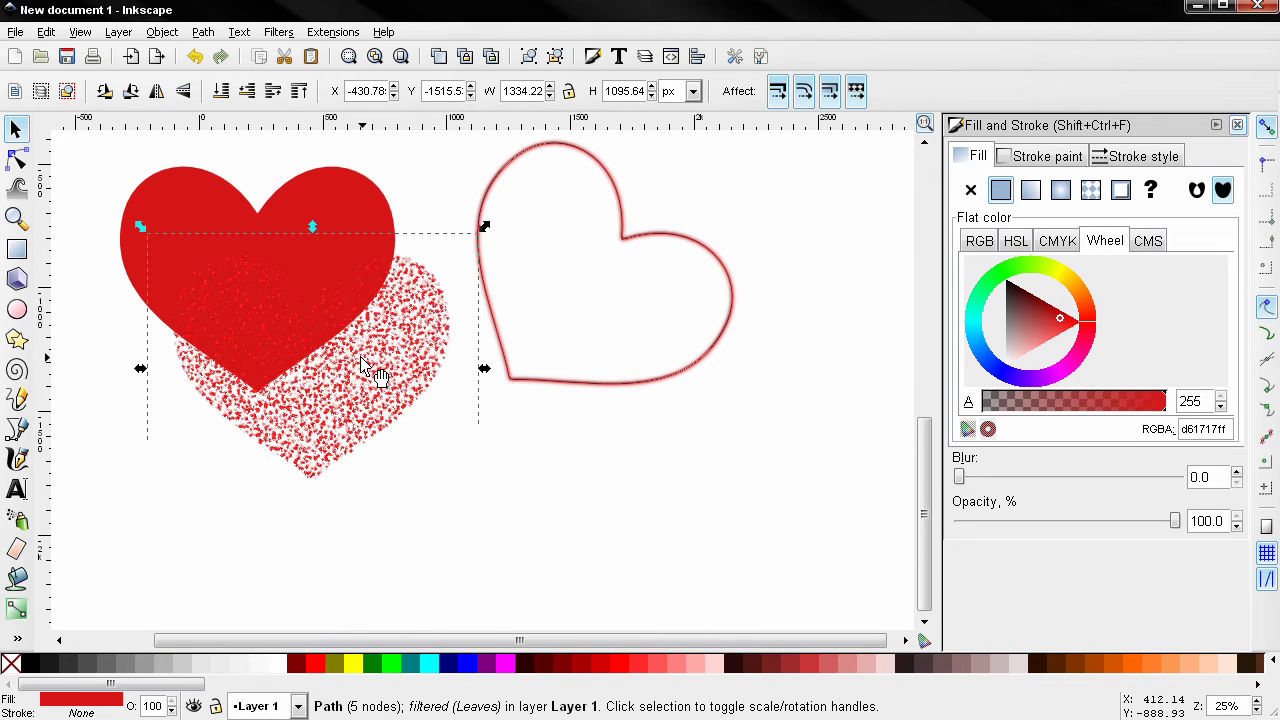
left_click_drag(373, 372, 466, 480)
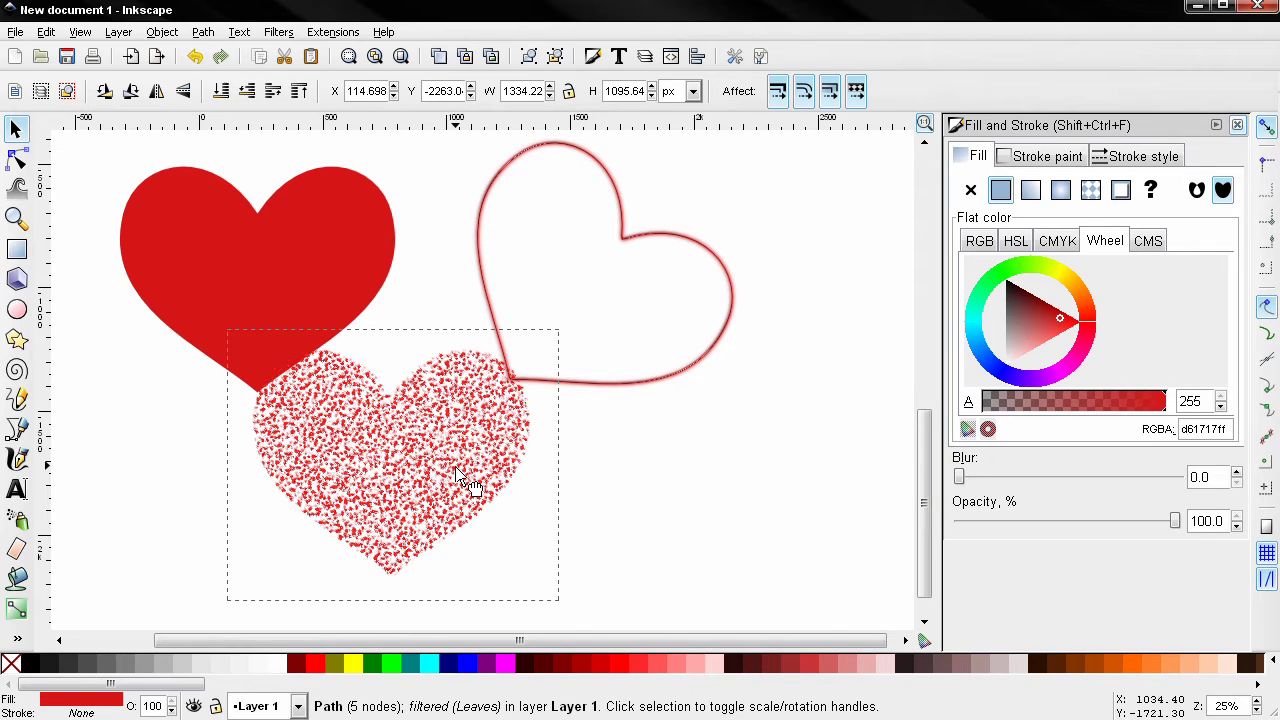
left_click_drag(426, 442, 283, 252)
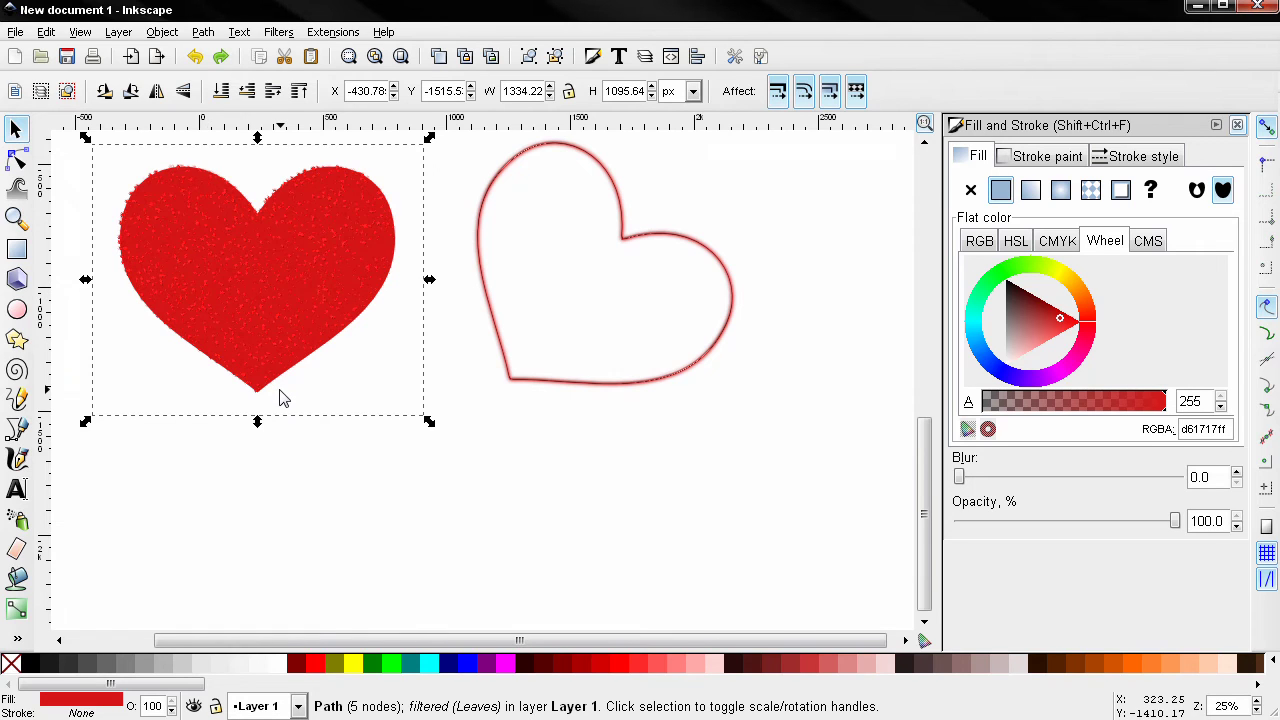
Try a yellow fill and filter removal on the speckled heart, undoing both.
left_click(356, 665)
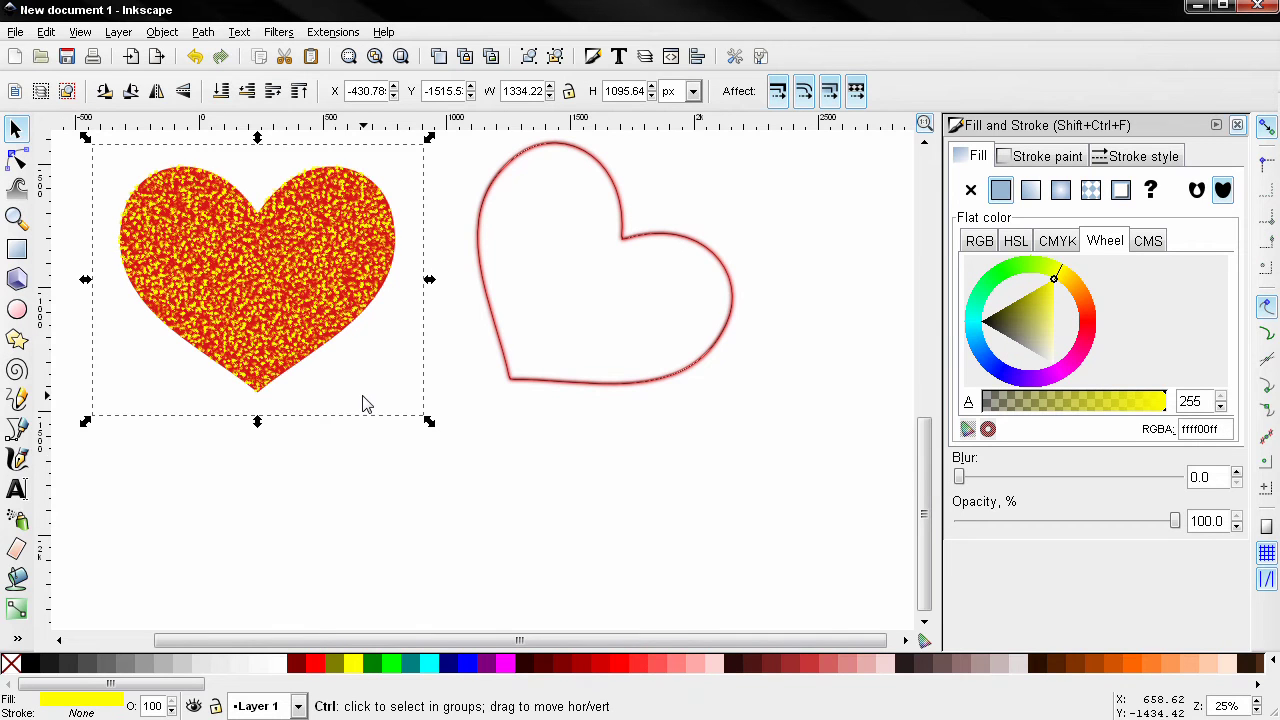
key("ctrl+z")
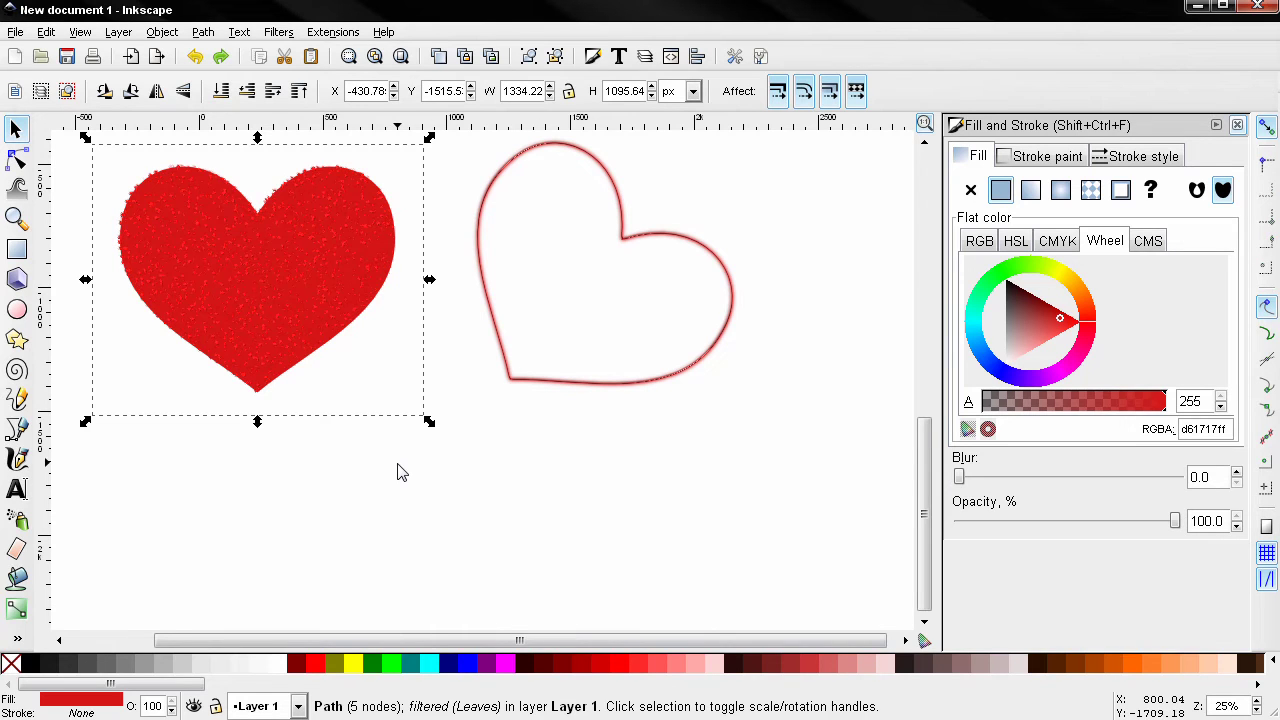
key("ctrl")
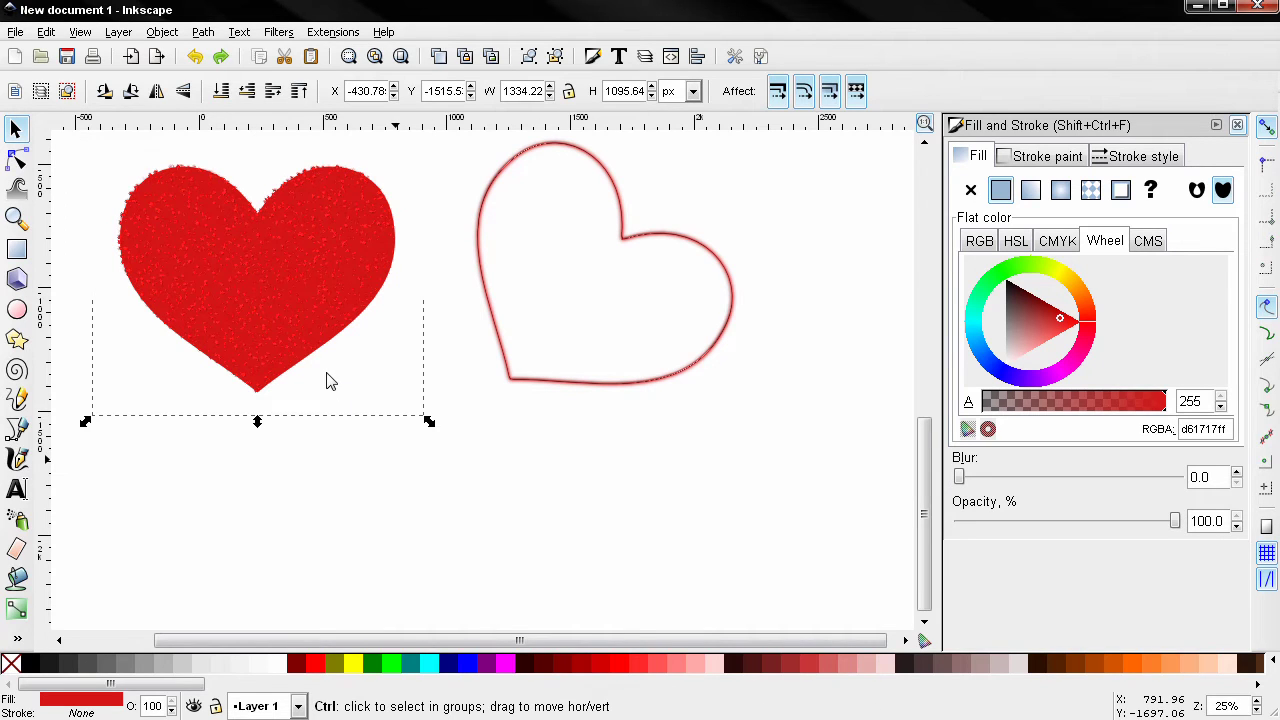
scroll(318, 366, "down", 2)
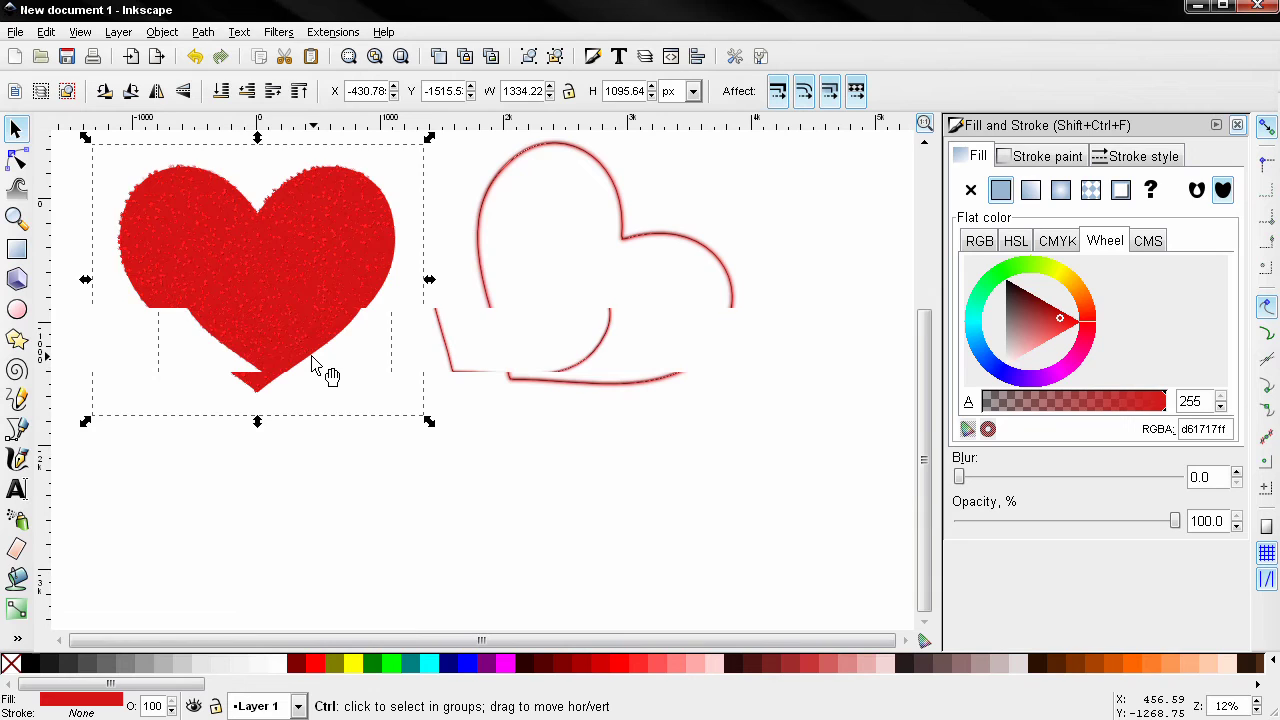
left_click_drag(280, 335, 328, 449)
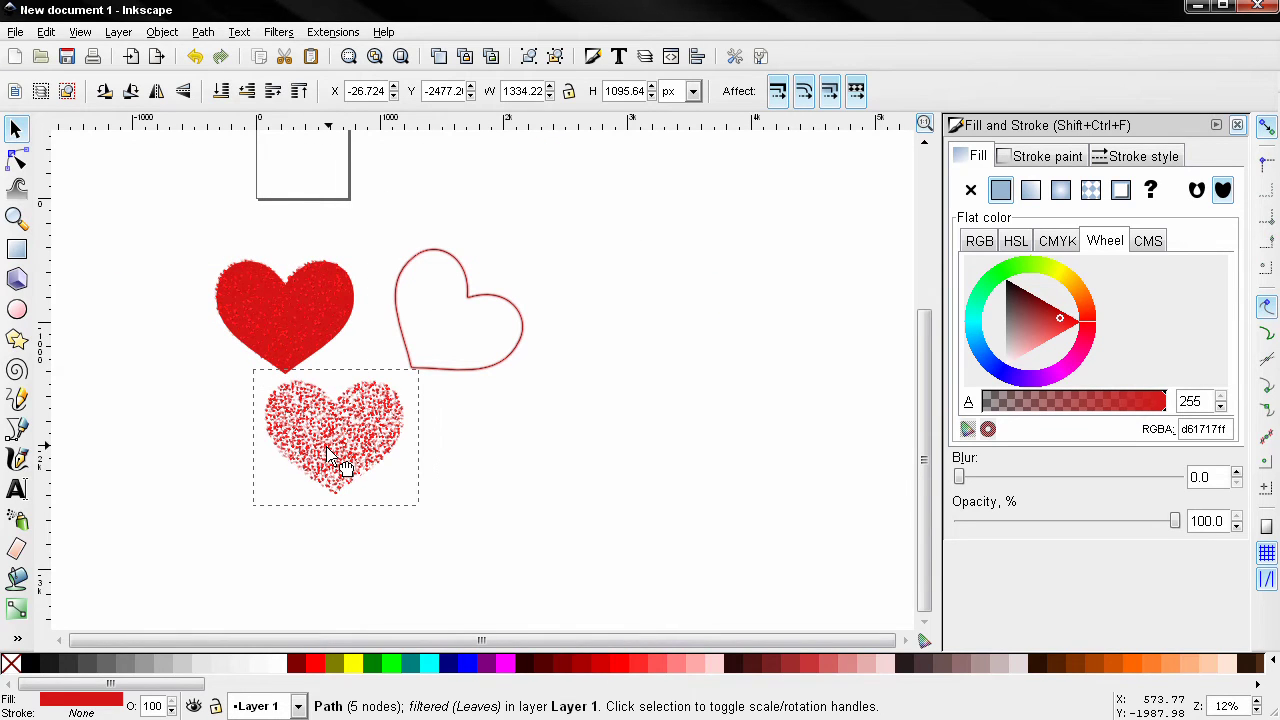
left_click(287, 35)
left_click(330, 383)
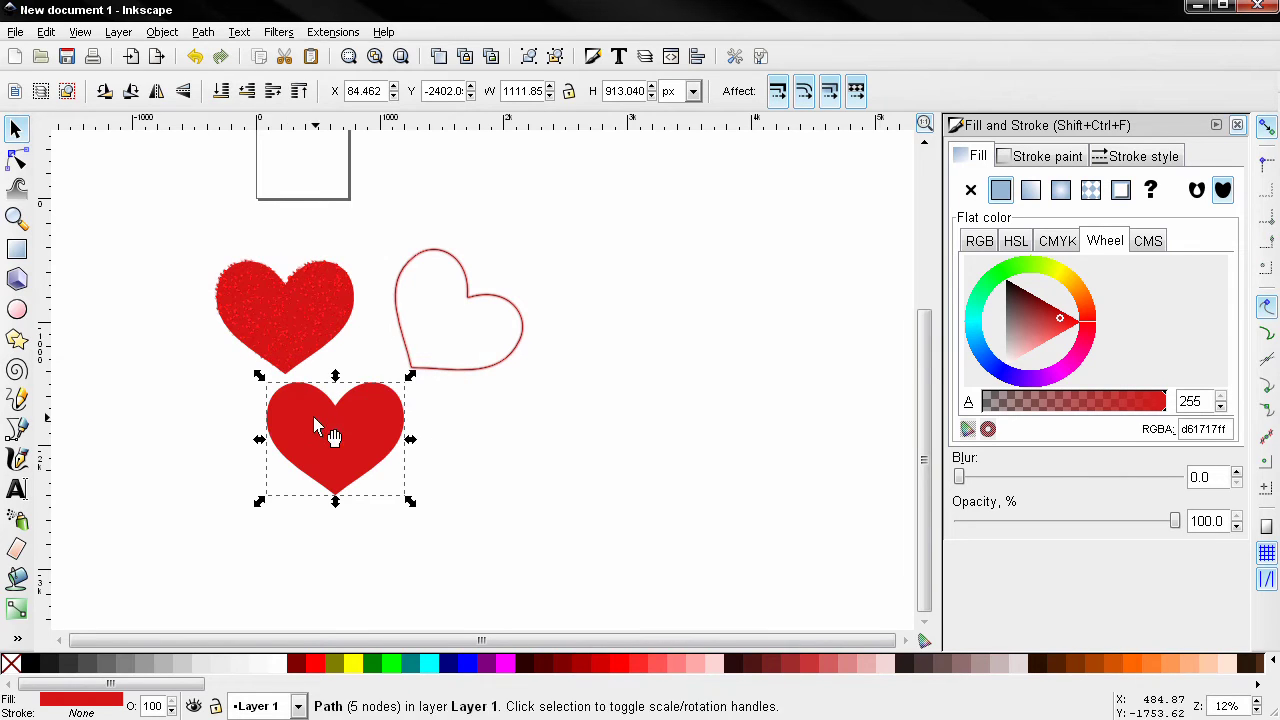
scroll(284, 383, "up", 1, "ctrl")
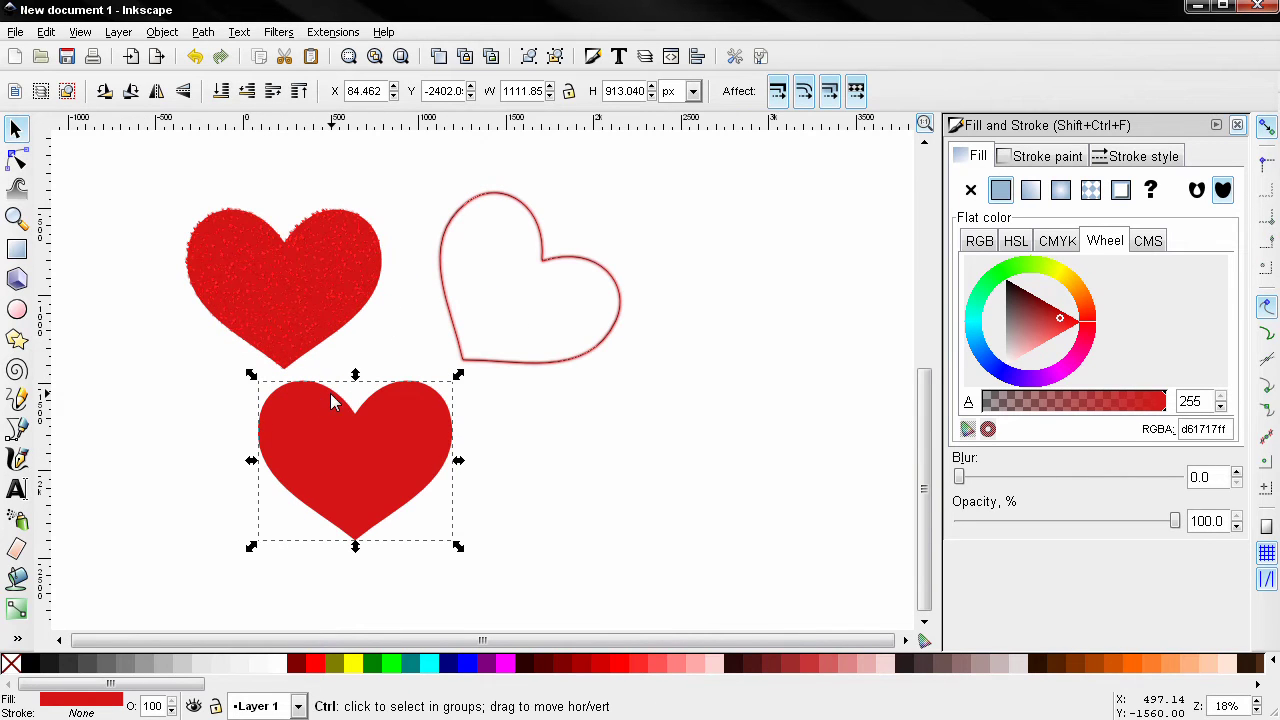
key("ctrl+z")
Move the speckled heart right of the outline heart and paste a filter-free copy below.
left_click_drag(360, 470, 749, 286)
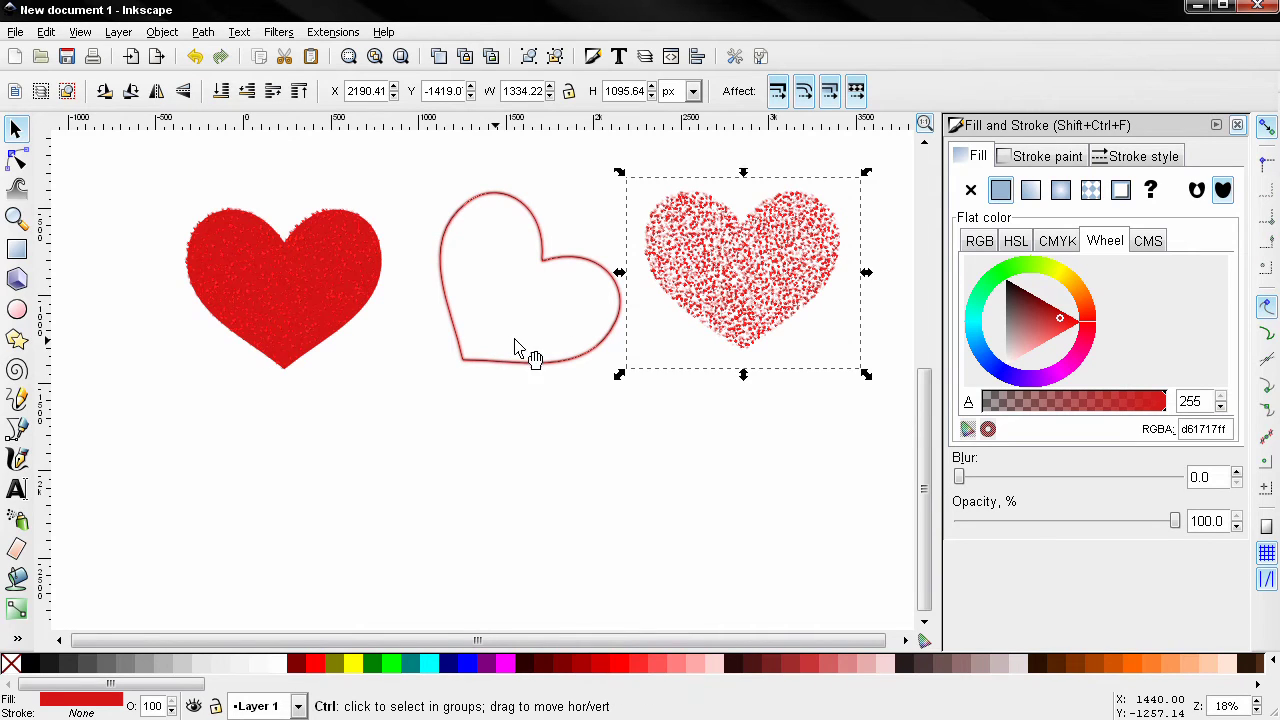
left_click(737, 286)
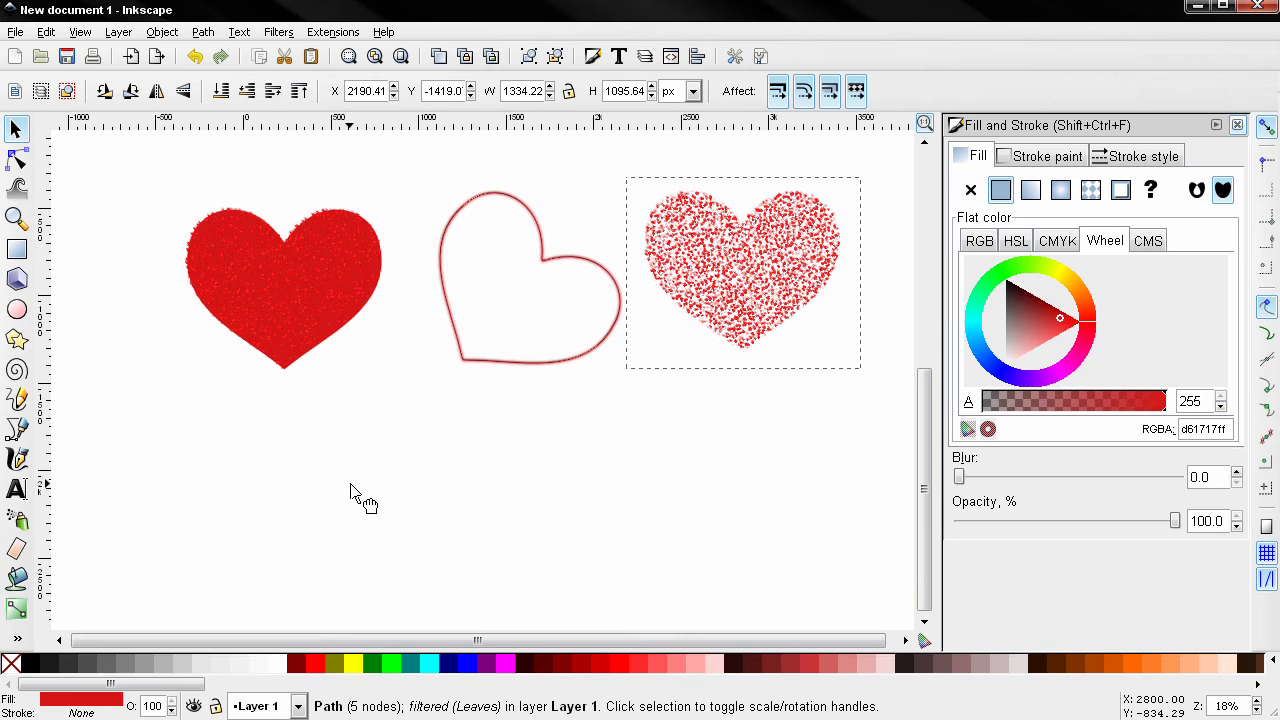
key("ctrl+v")
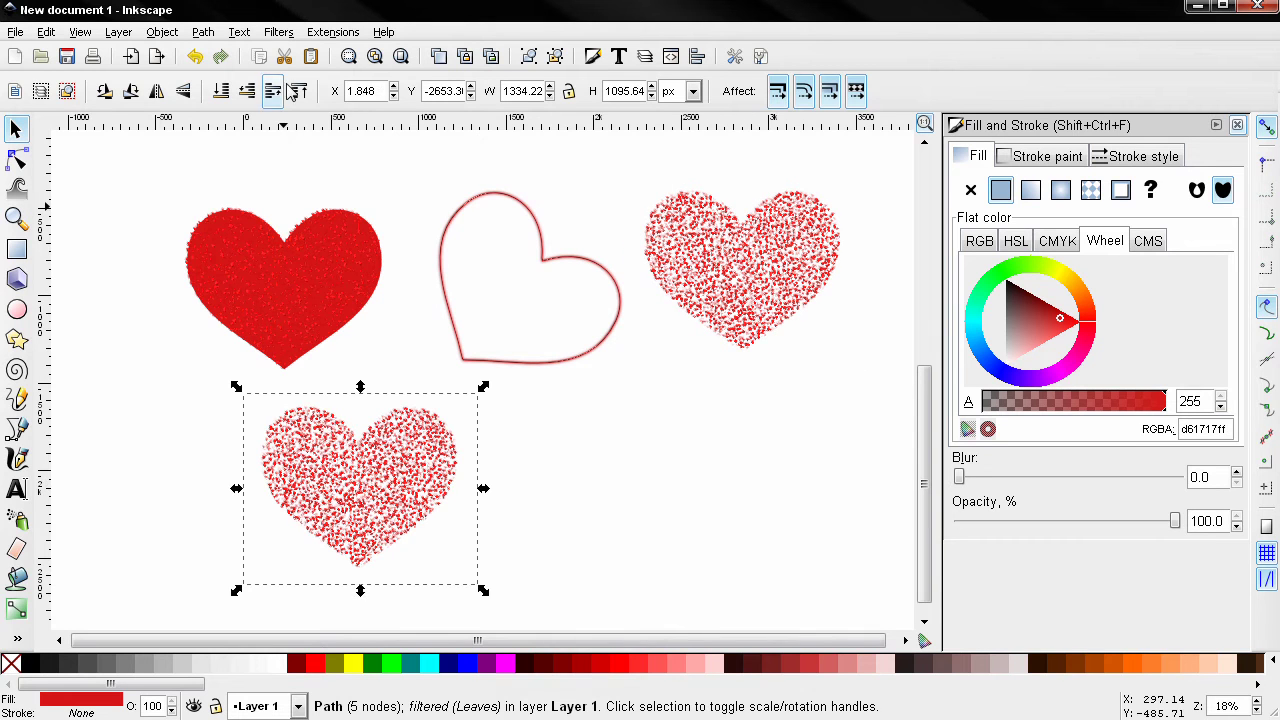
left_click(278, 32)
left_click(316, 384)
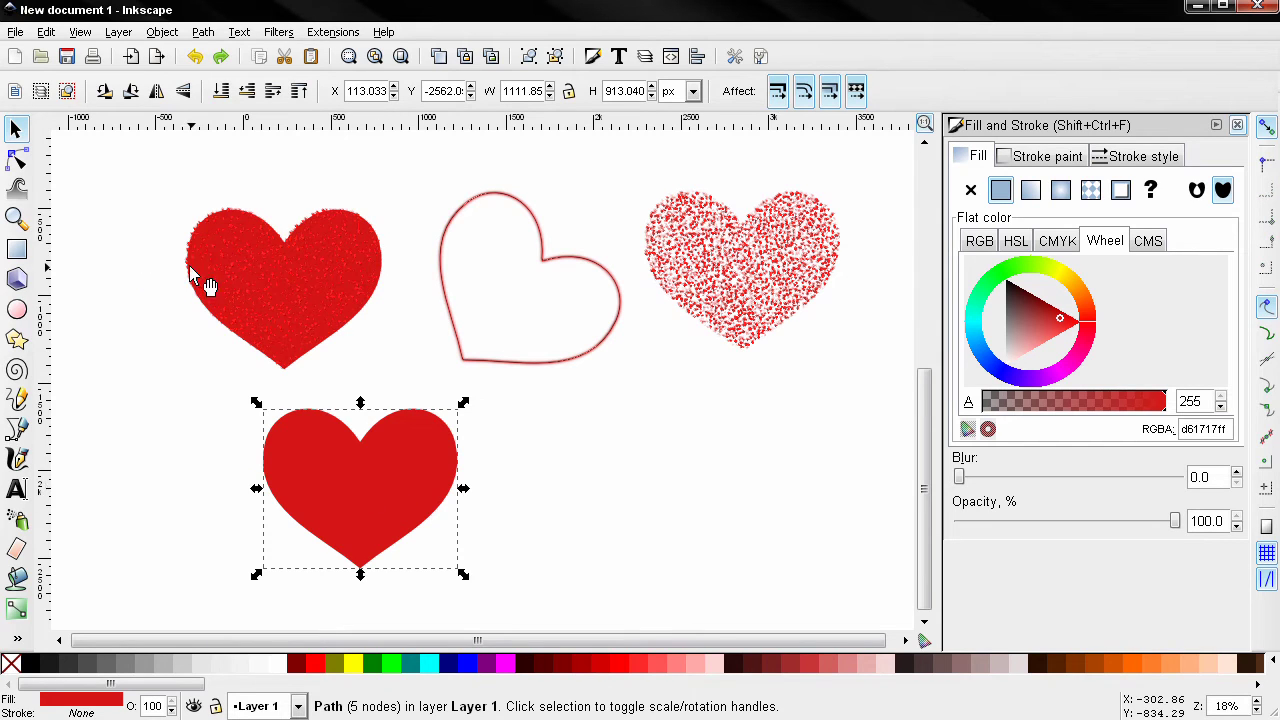
Give the top-left heart a brighter #FF2A2A red fill.
left_click(248, 278)
left_click(640, 672)
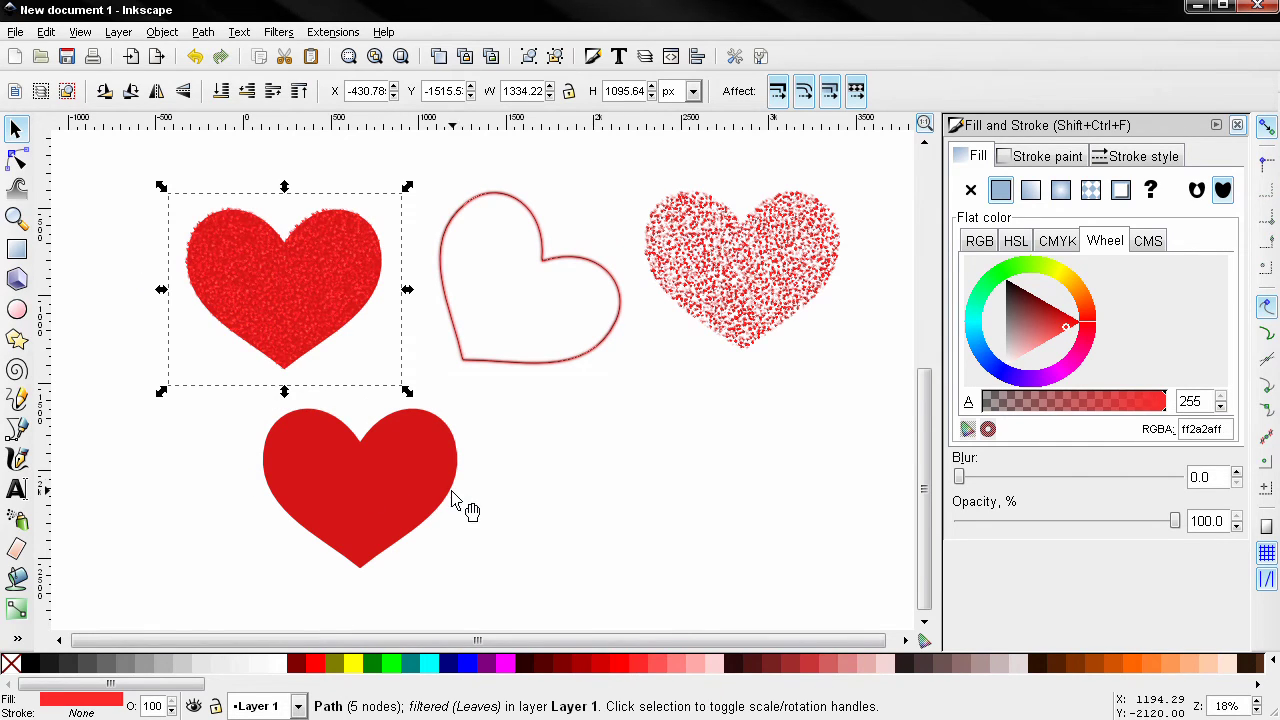
left_click(388, 482)
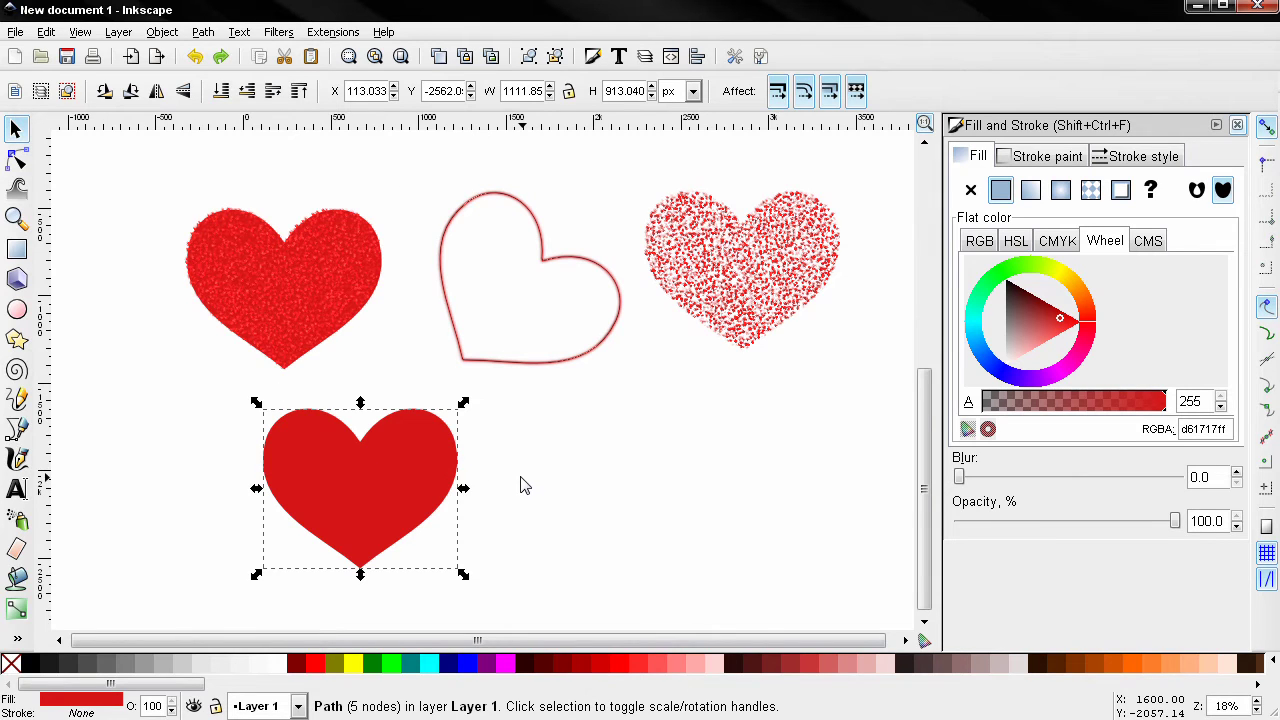
Browse the Filters menu, then reselect the textured bottom heart for copying.
left_click(280, 38)
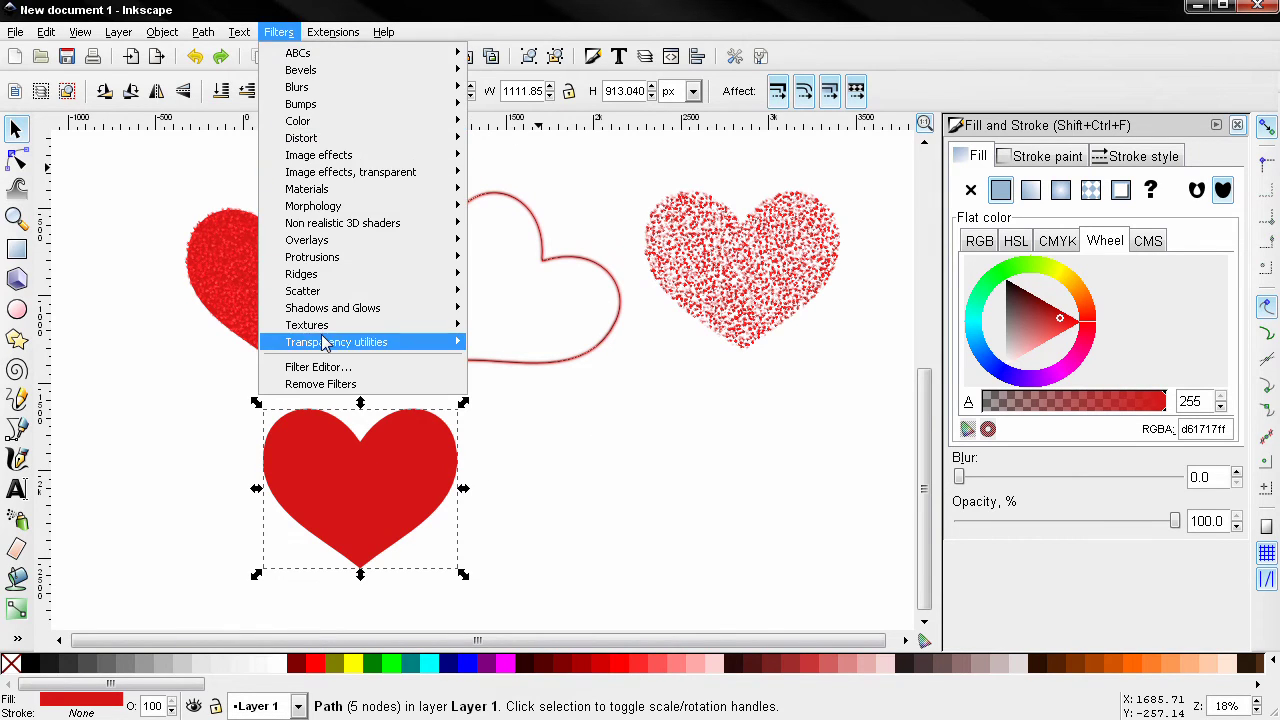
left_click(548, 511)
left_click(412, 506)
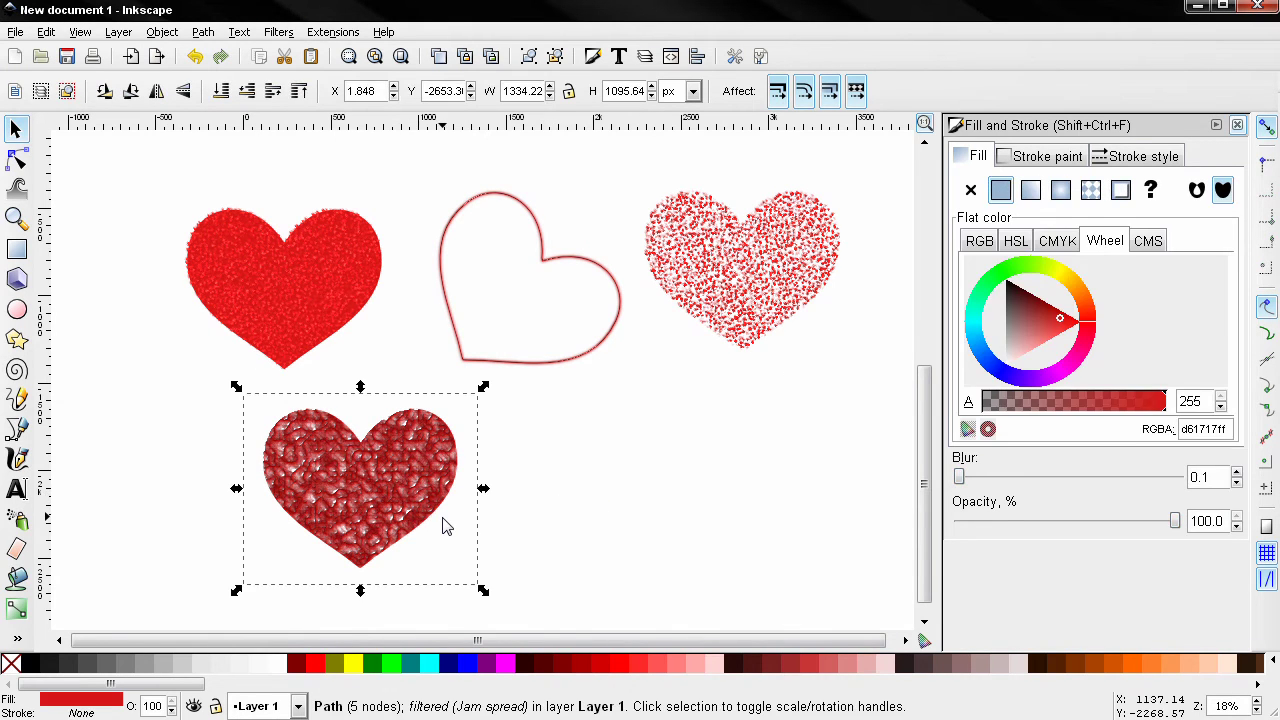
left_click(418, 514)
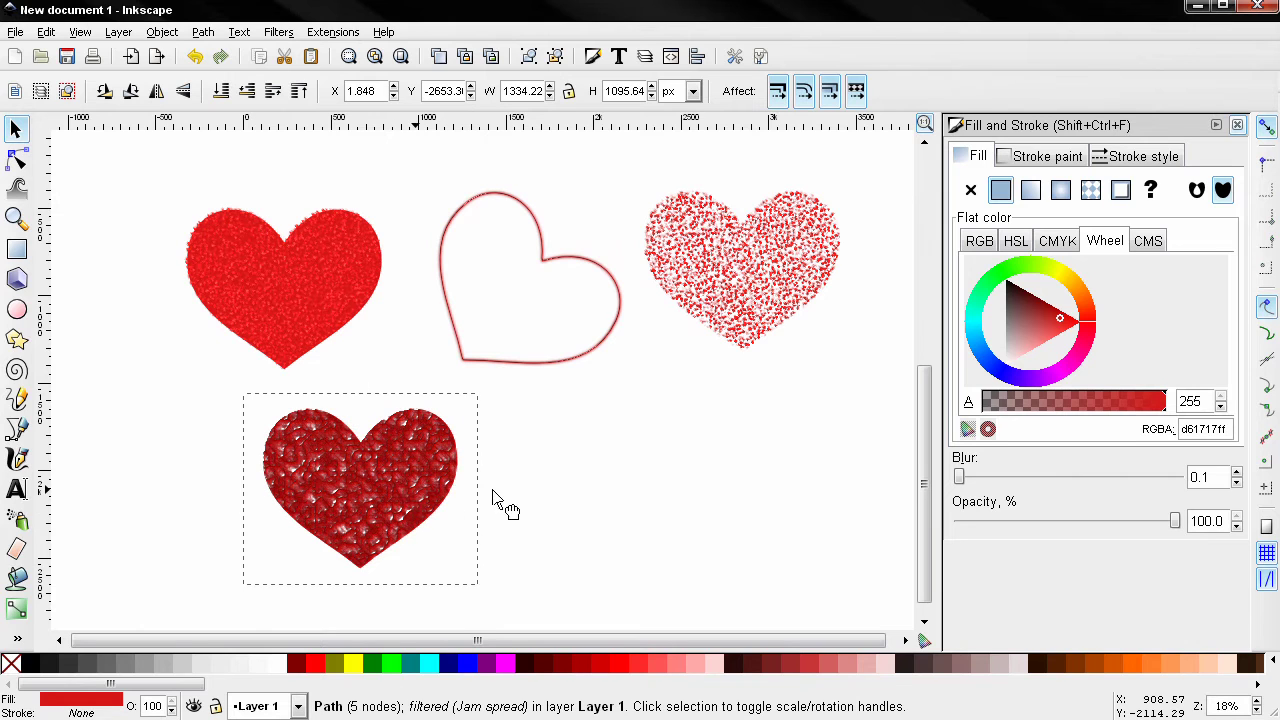
Paste a copy, remove all its filters, and shift the textured heart left of it.
key("ctrl+v")
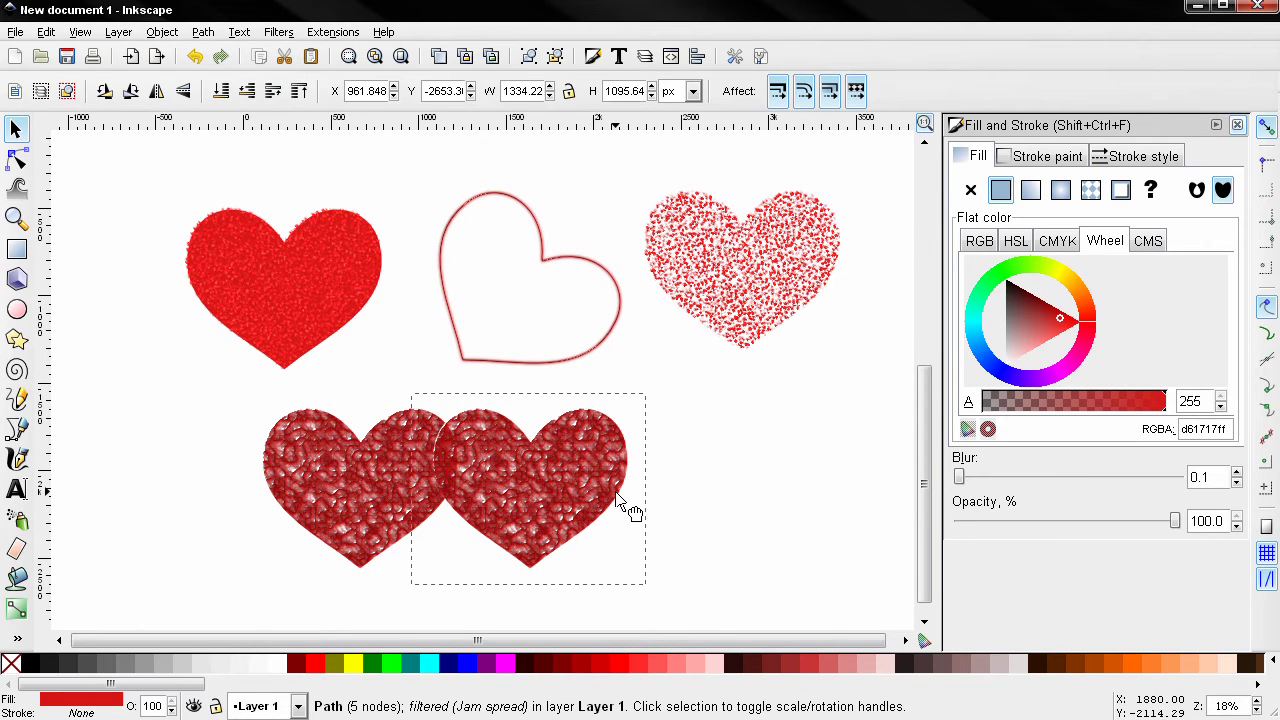
left_click_drag(625, 505, 627, 507)
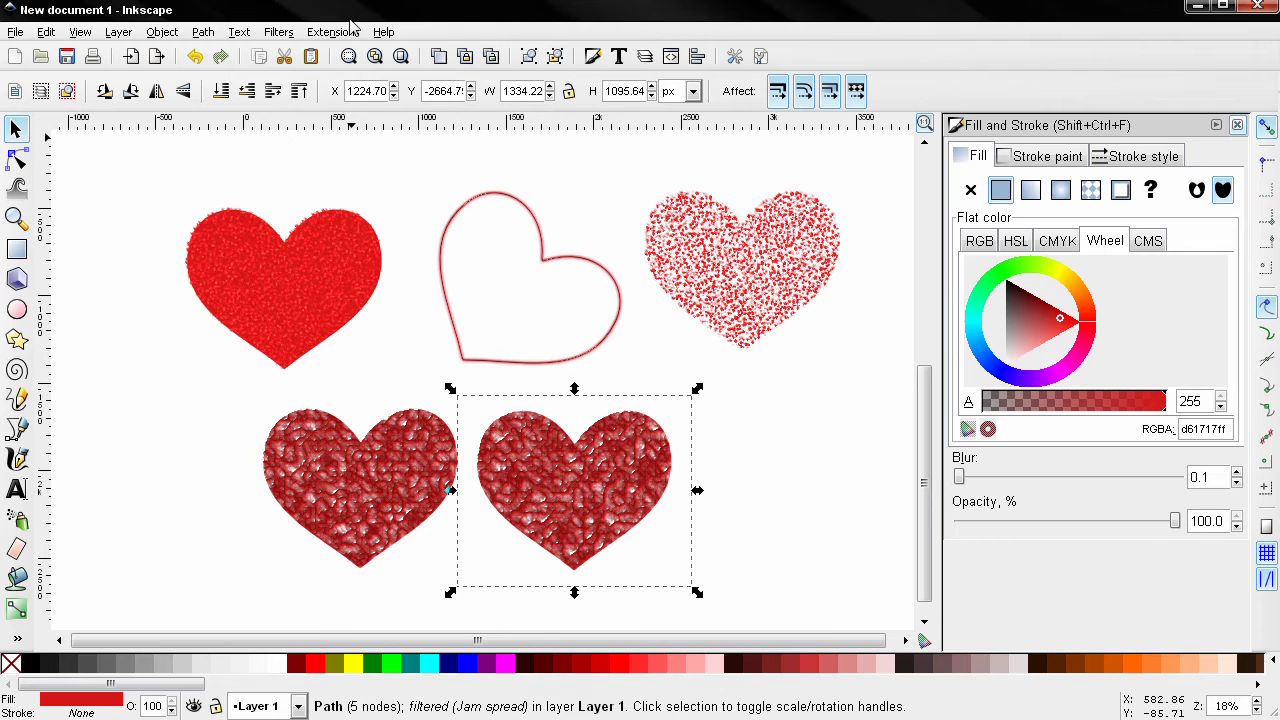
left_click(277, 32)
left_click(334, 382)
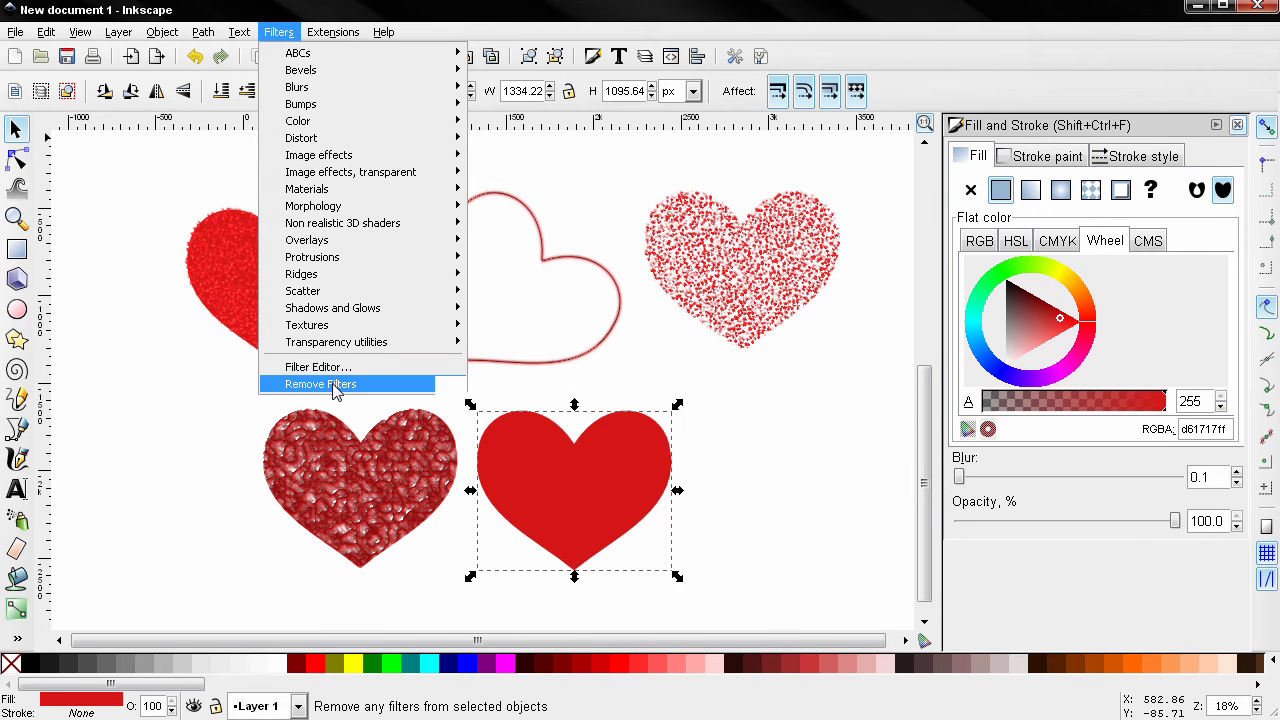
left_click_drag(373, 483, 260, 500)
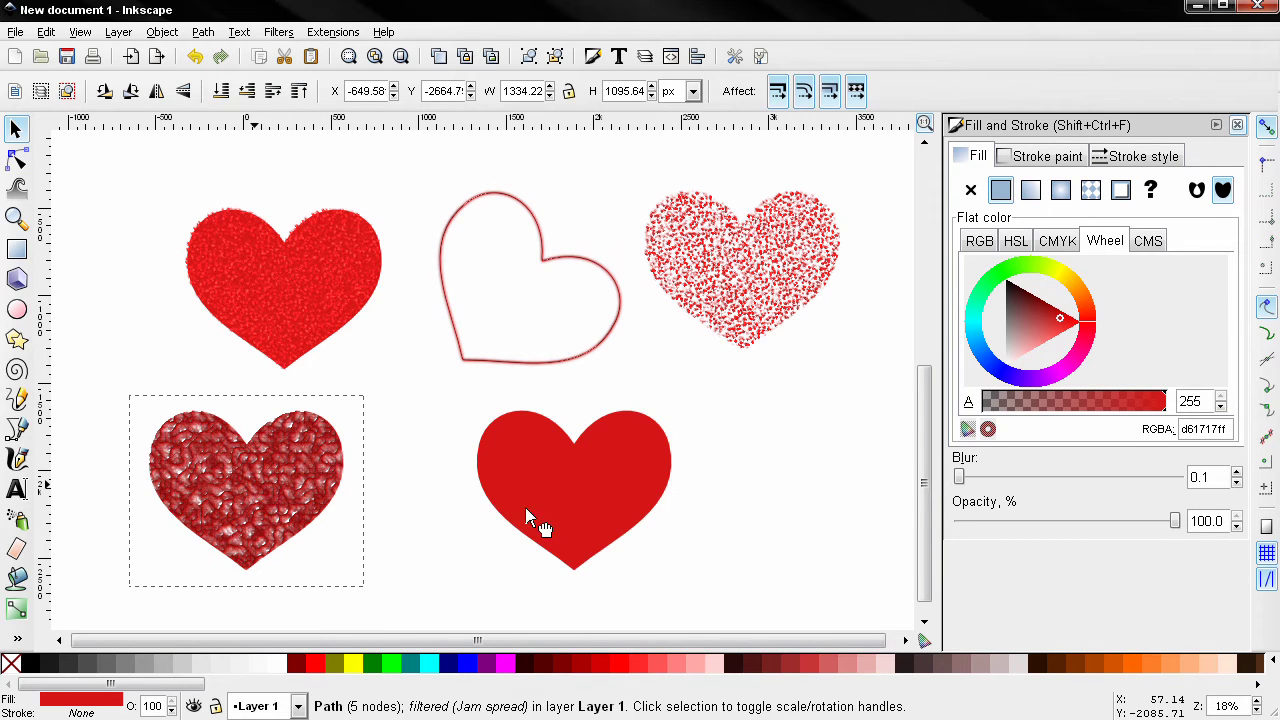
left_click_drag(556, 516, 770, 511)
Duplicate the plain red heart and apply Textures > Tinted rainbow to the middle heart.
key("ctrl+d")
left_click(489, 455)
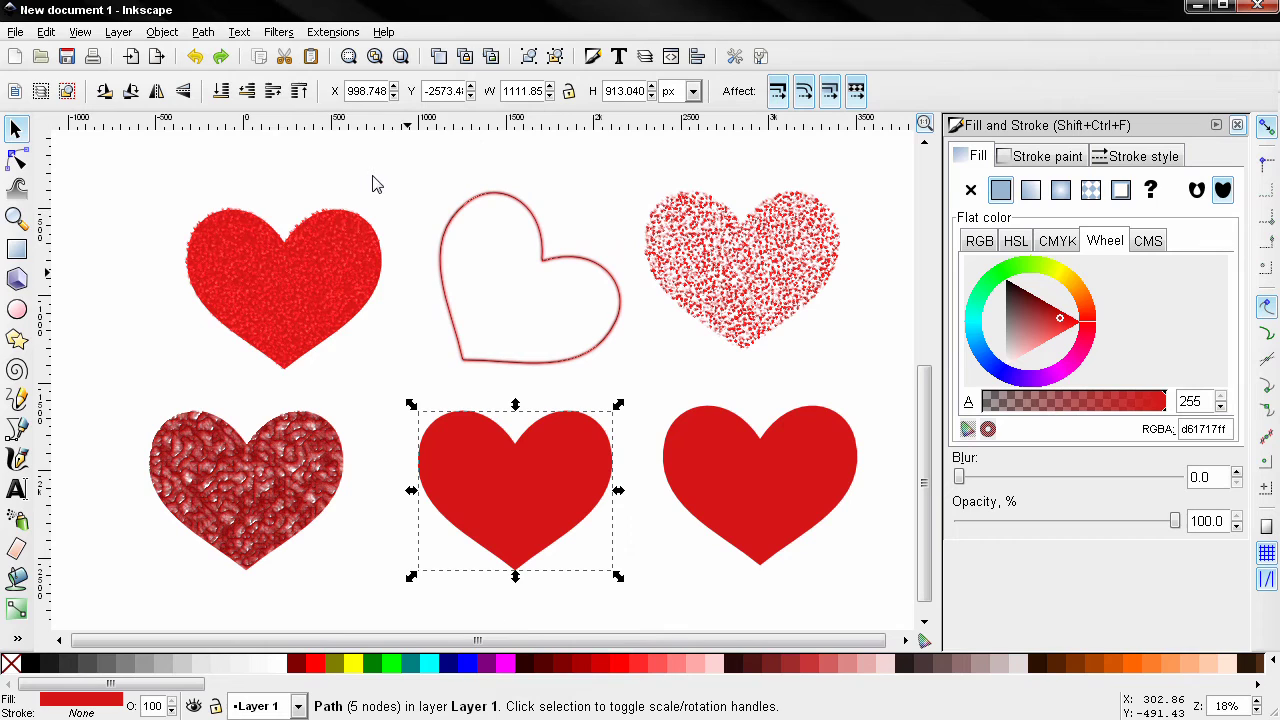
left_click(278, 33)
mouse_move(322, 327)
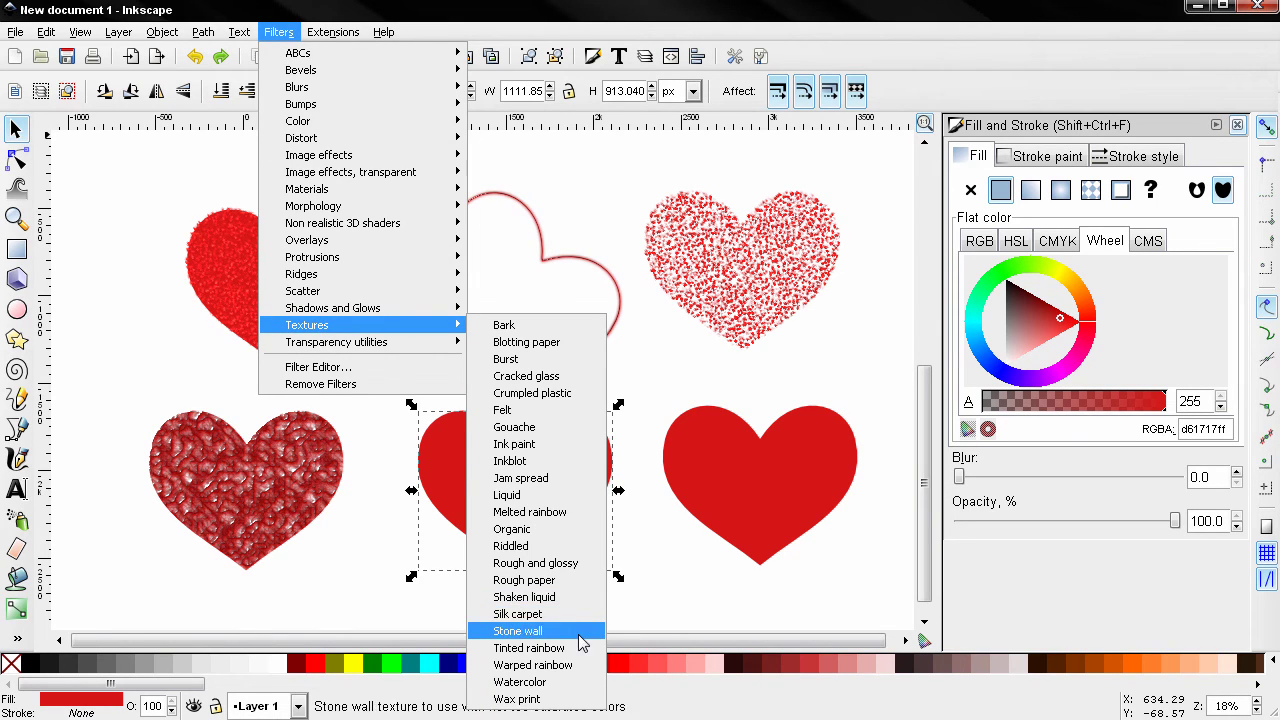
left_click(575, 648)
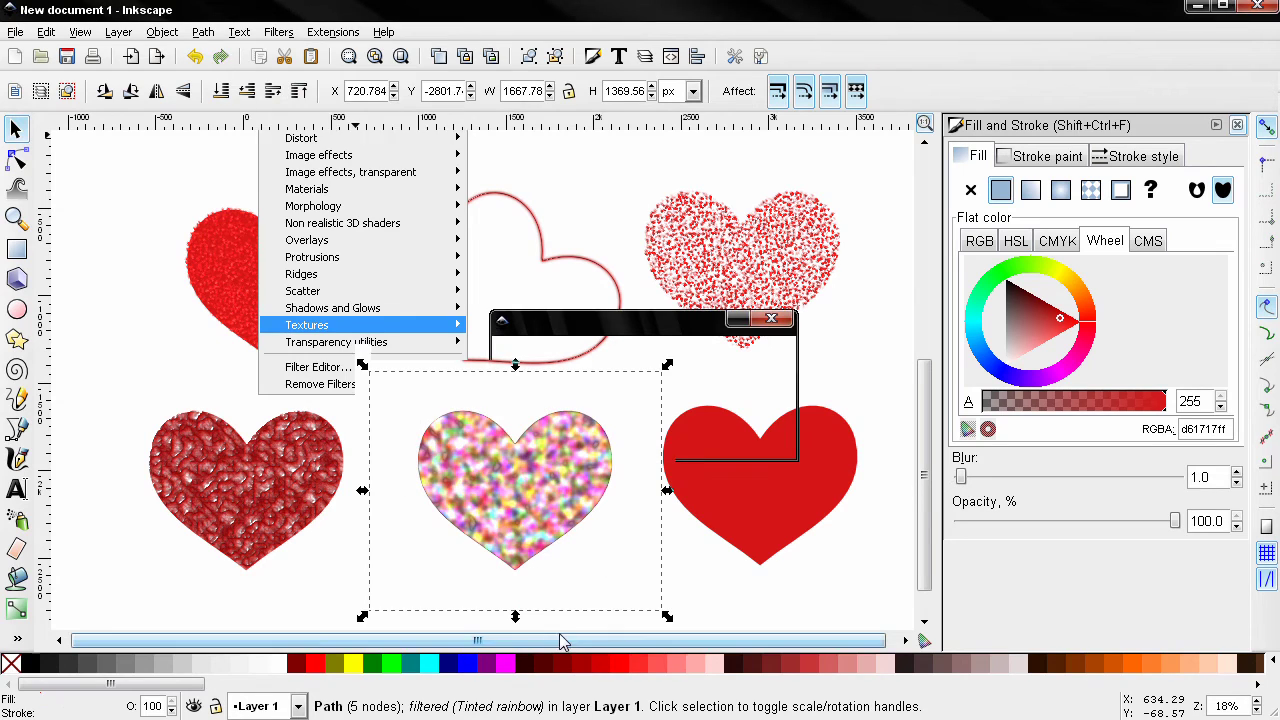
left_click(745, 515)
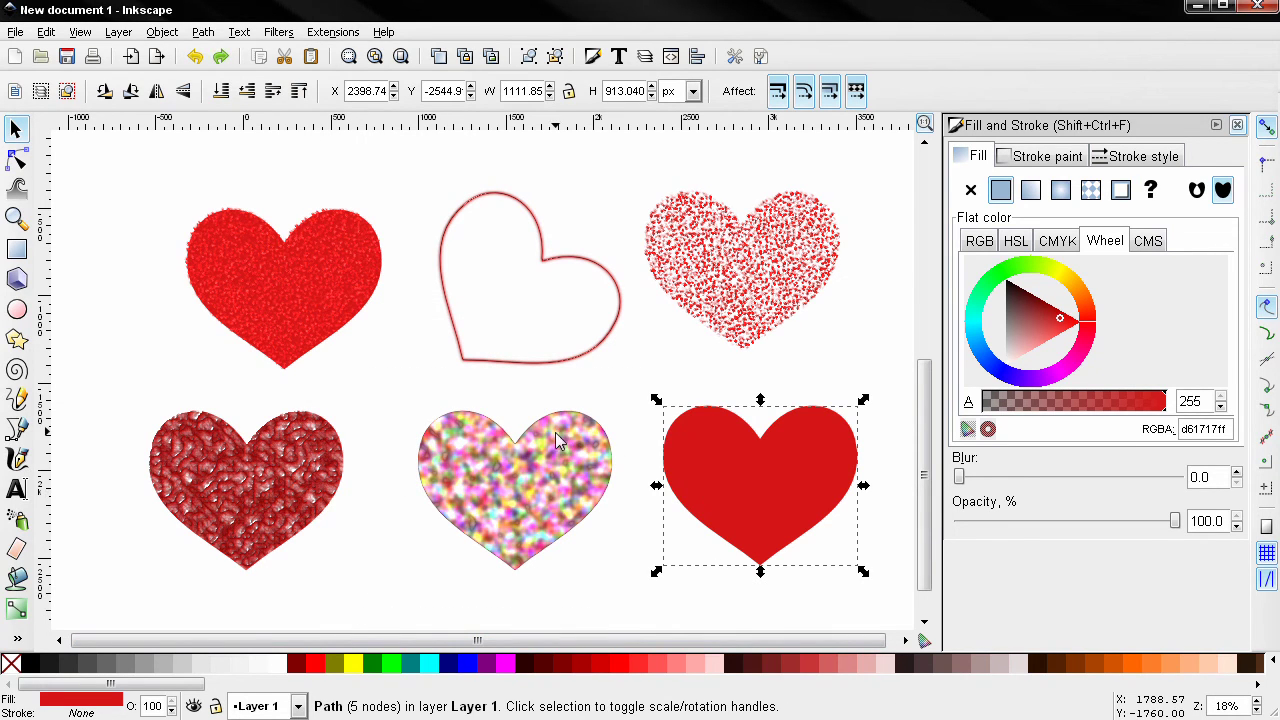
Apply the Distort › Lapping filter to the bottom-right red heart to roughen its edges.
left_click(272, 34)
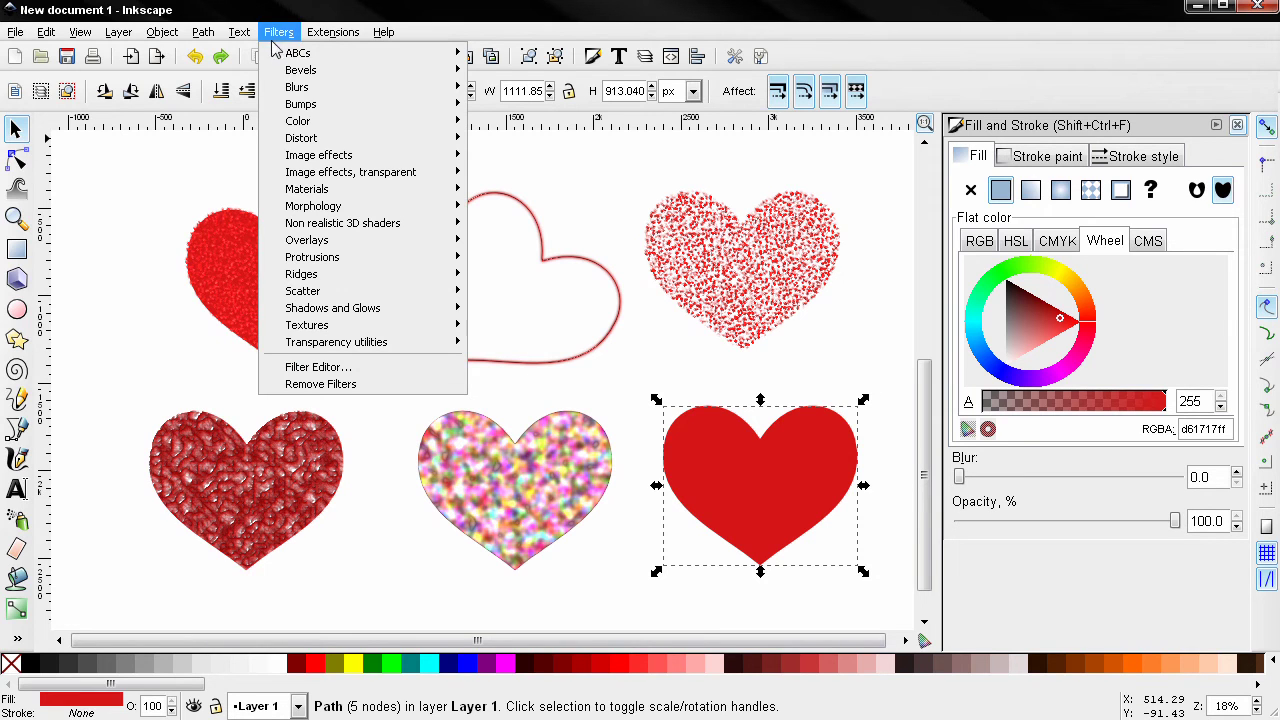
mouse_move(335, 140)
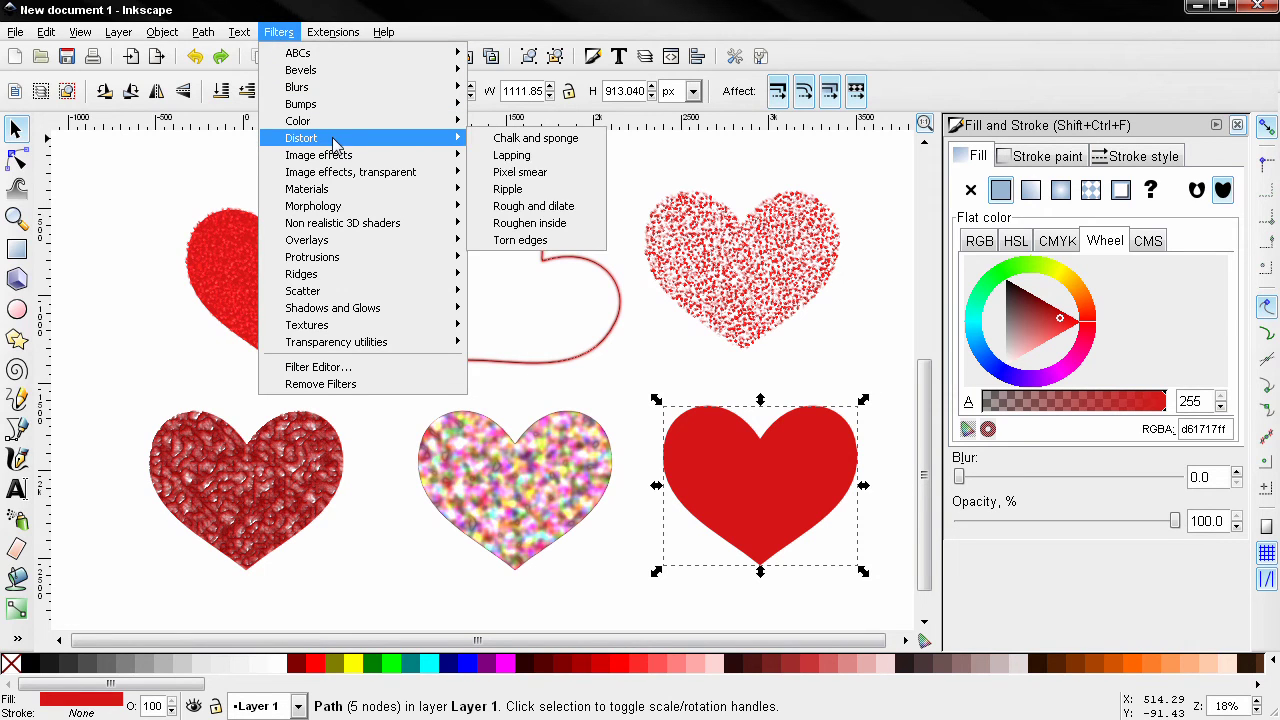
left_click(515, 158)
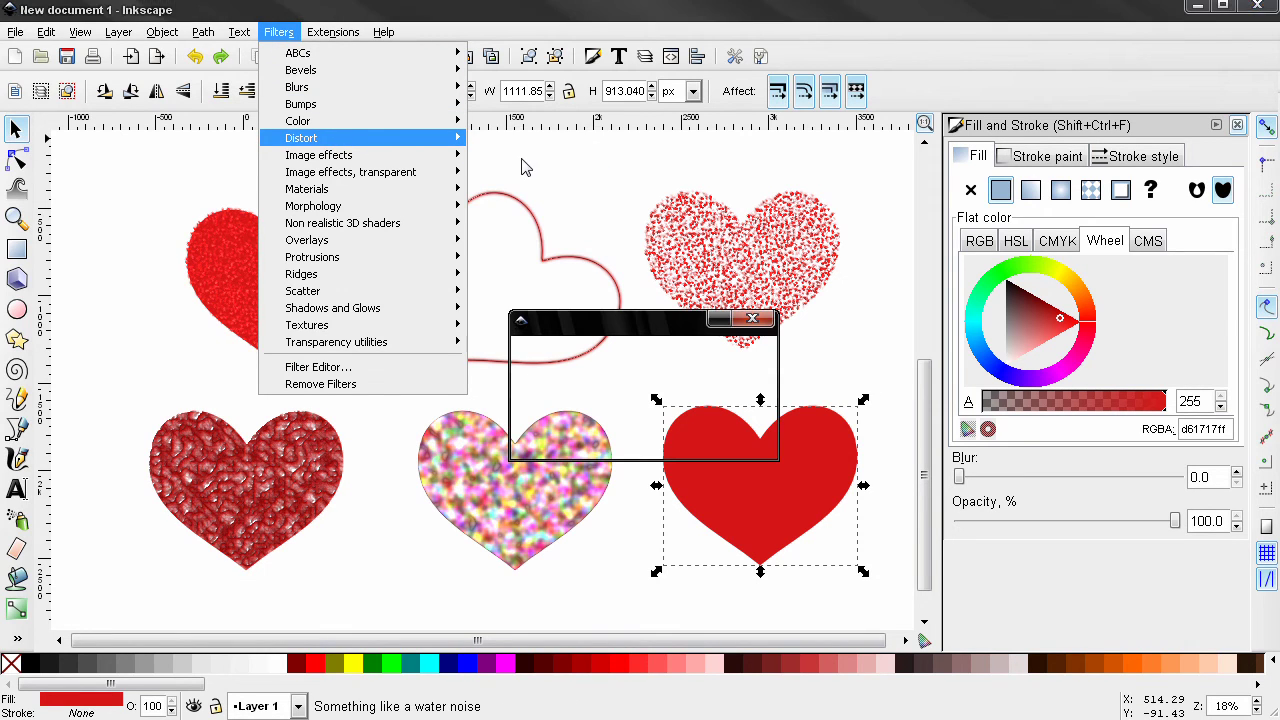
left_click(276, 33)
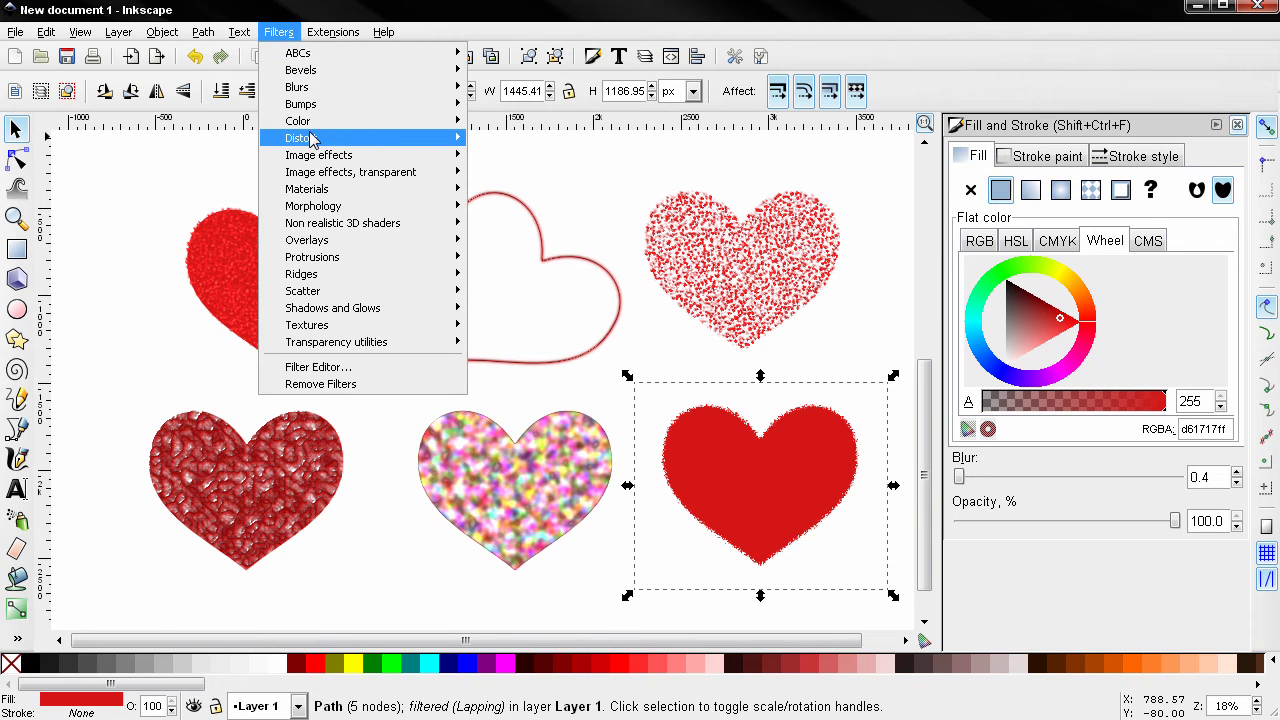
mouse_move(330, 137)
left_click(527, 157)
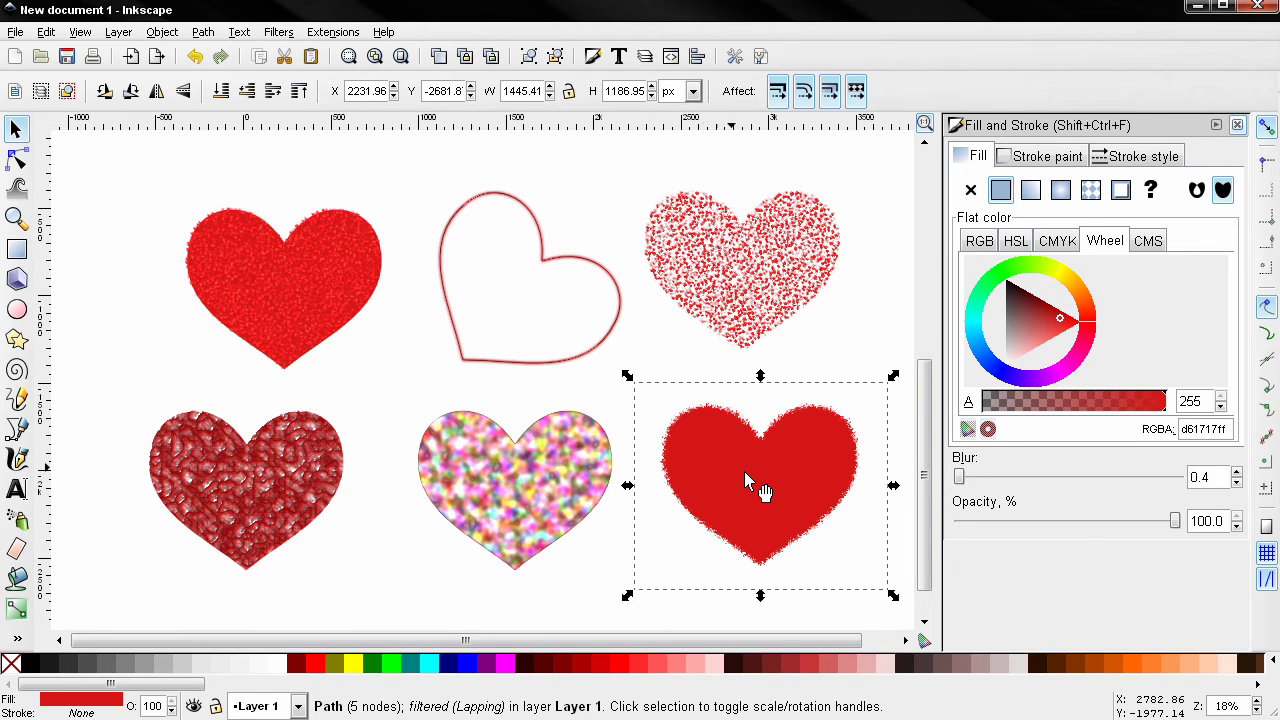
Scale down a copy of the rough-edged heart proportionally and colour it #FF5555.
key("Escape")
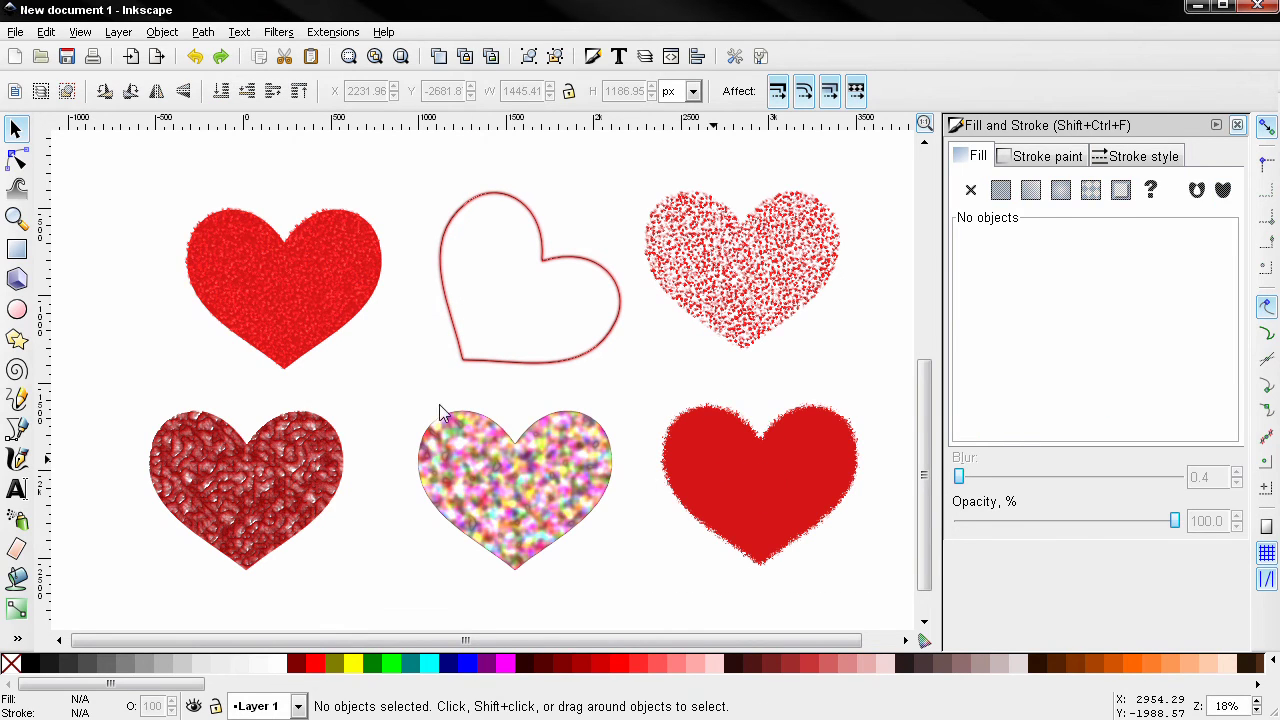
left_click(800, 468)
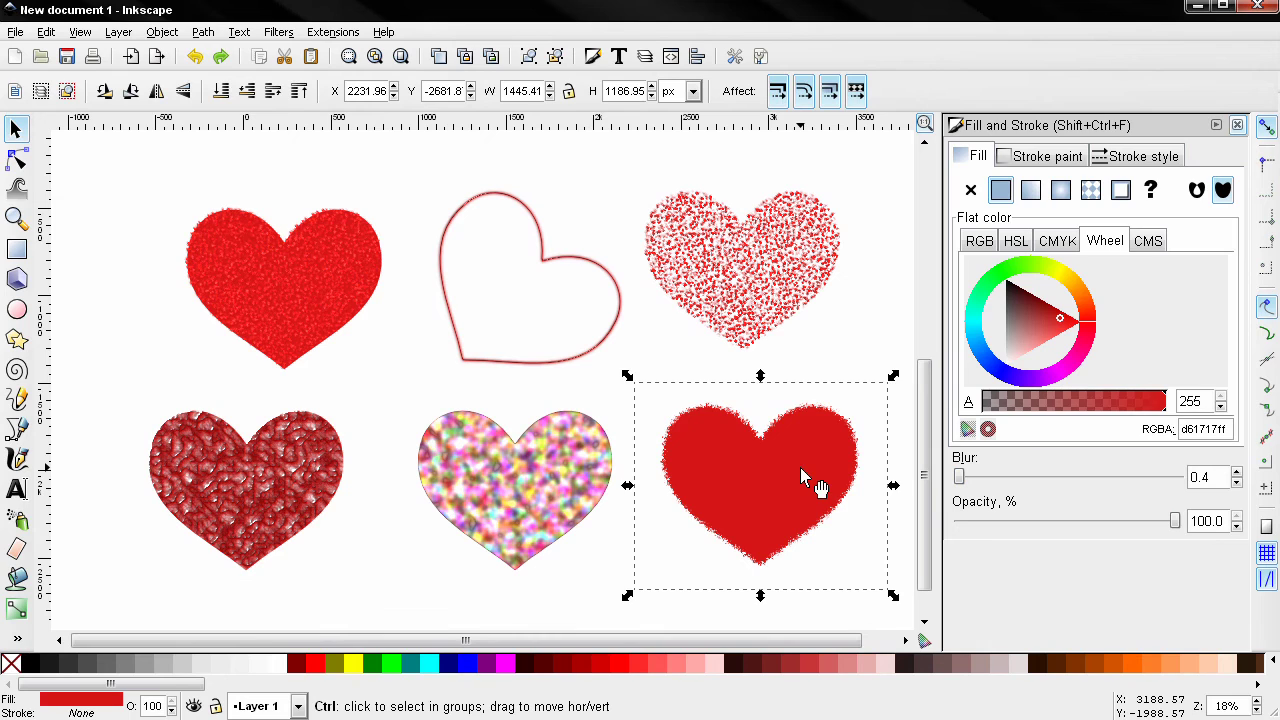
left_click_drag(800, 468, 873, 571)
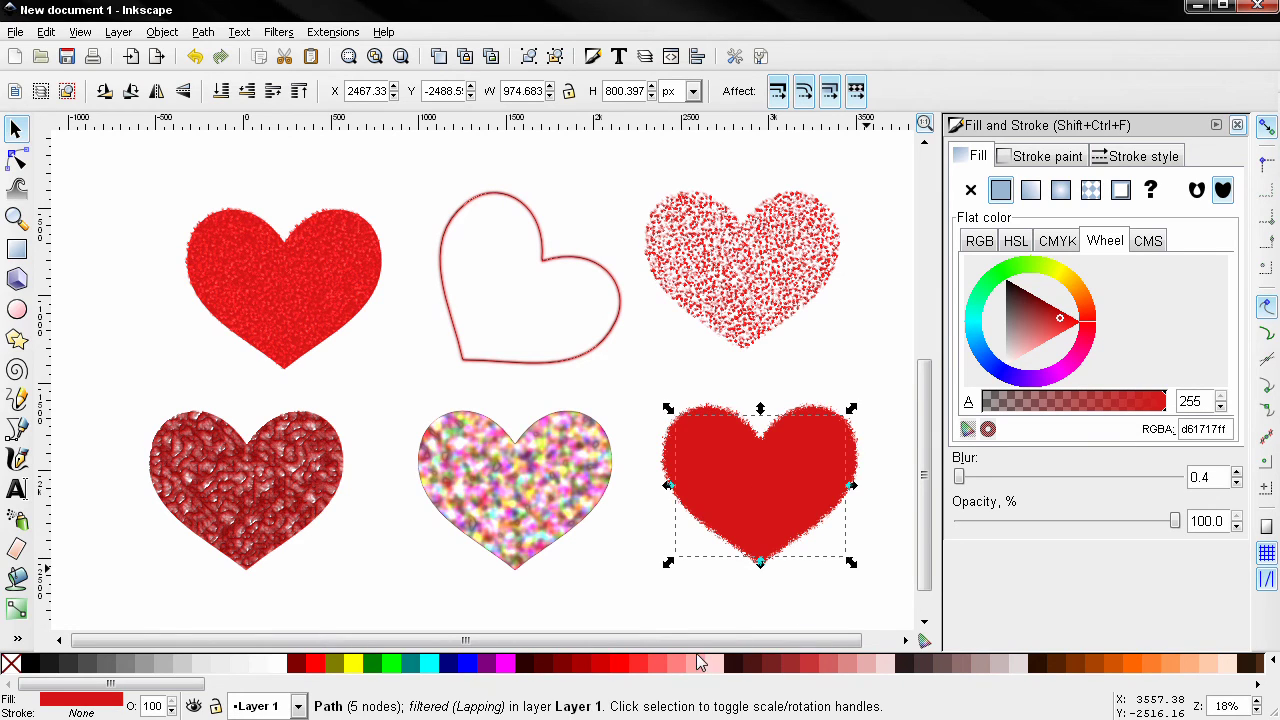
left_click(662, 660)
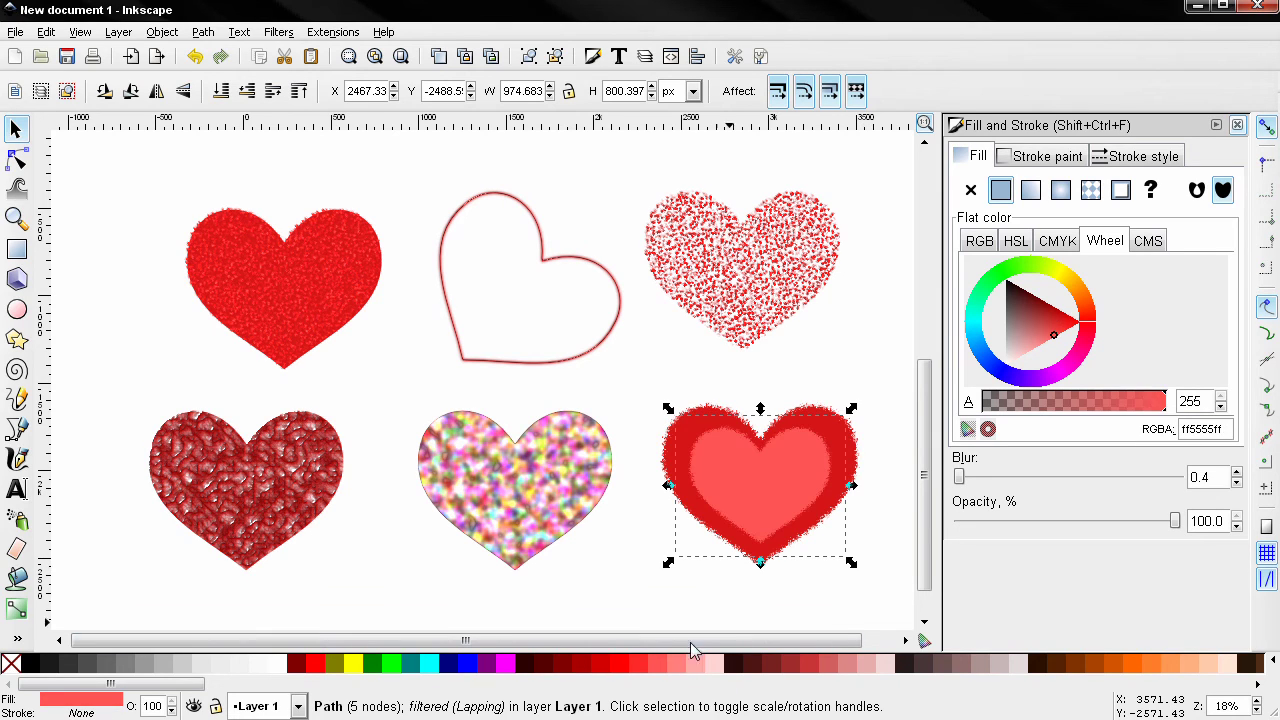
Nest an even smaller copy inside, colour it #FF8080, and deselect.
key("ctrl")
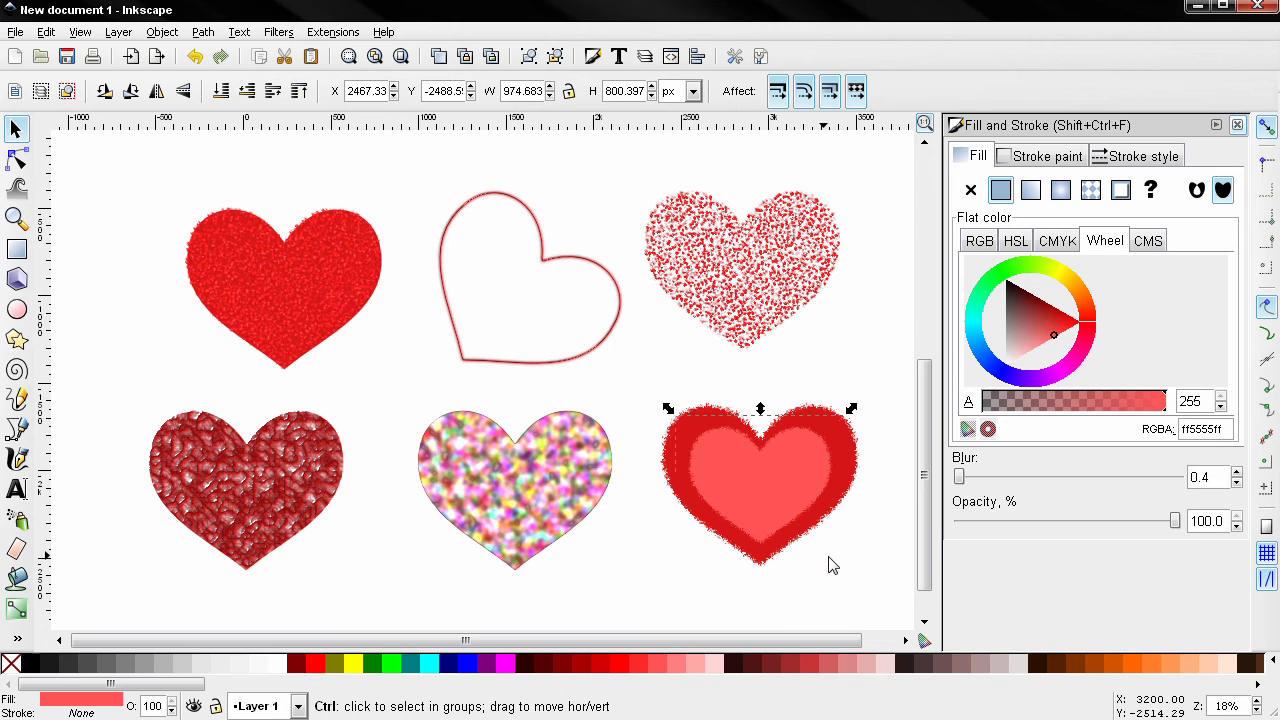
left_click_drag(850, 564, 840, 557)
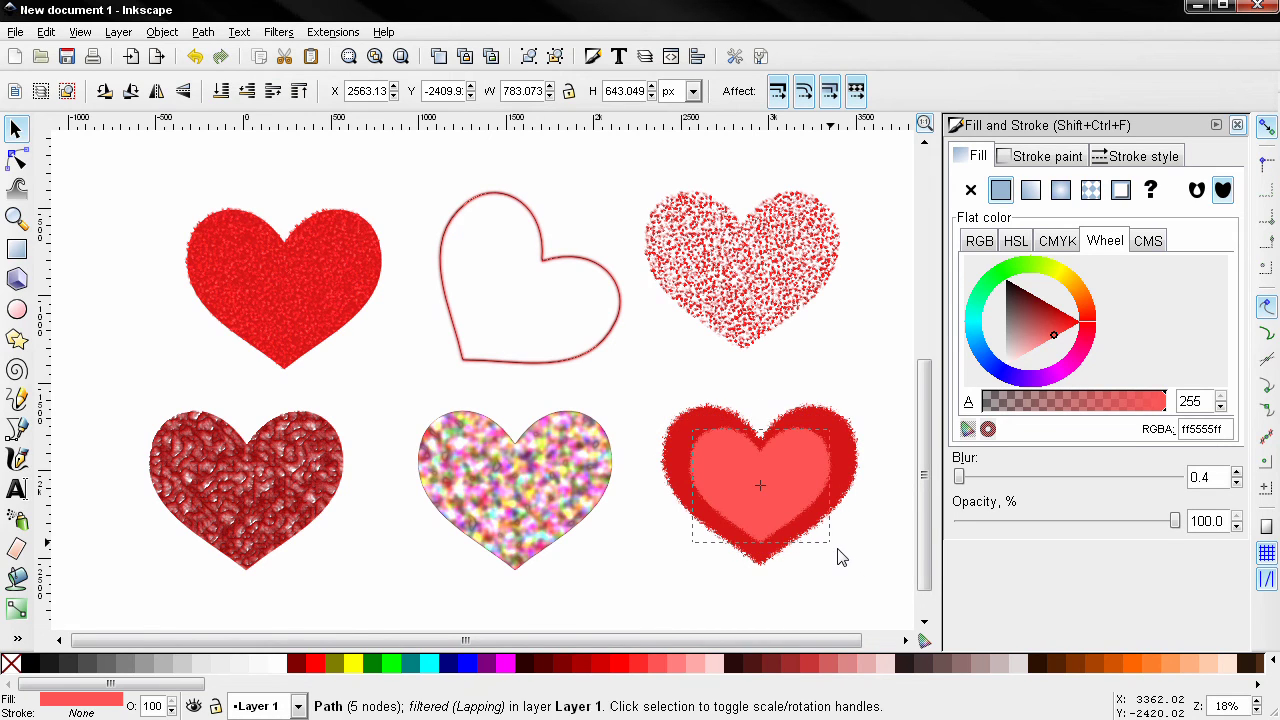
left_click(678, 658)
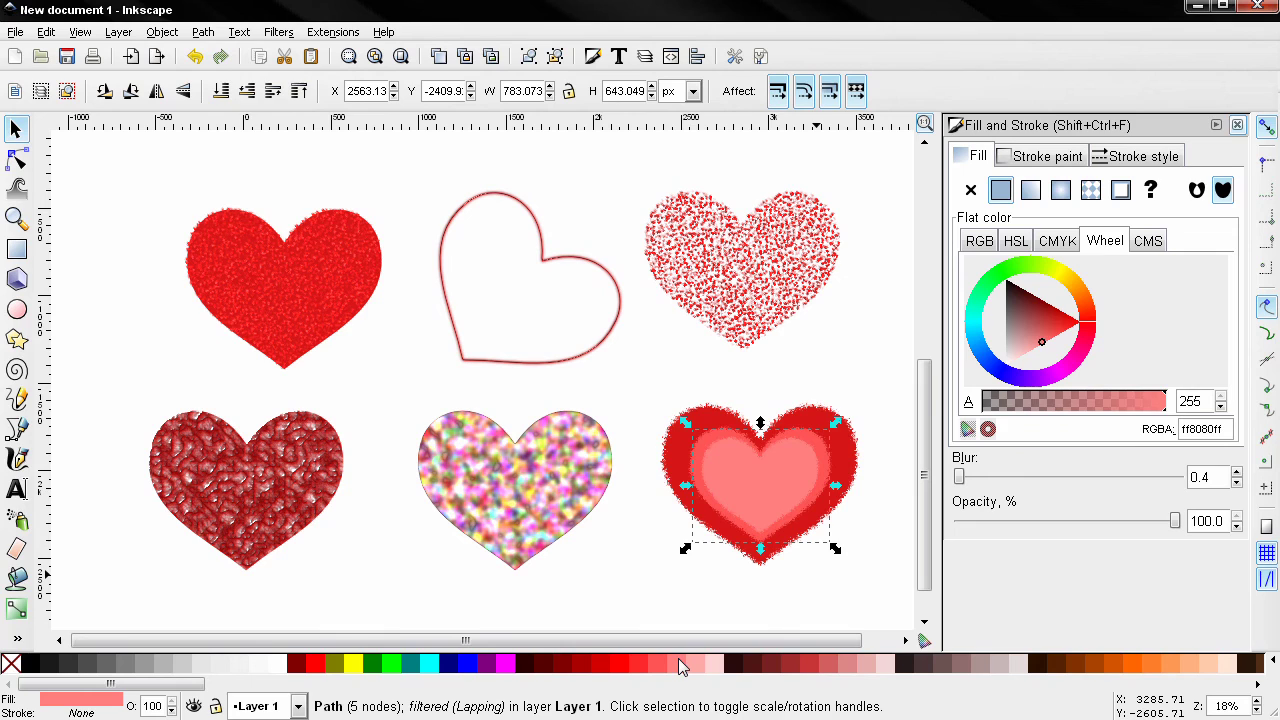
left_click(615, 580)
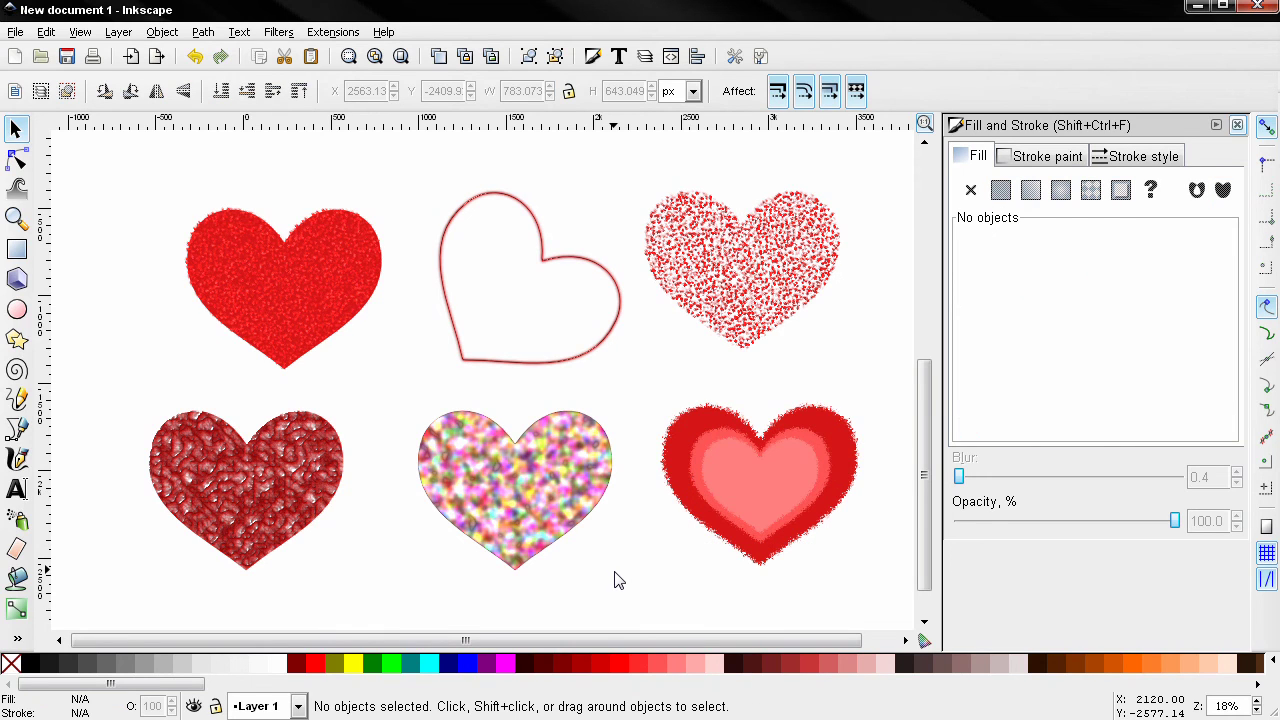